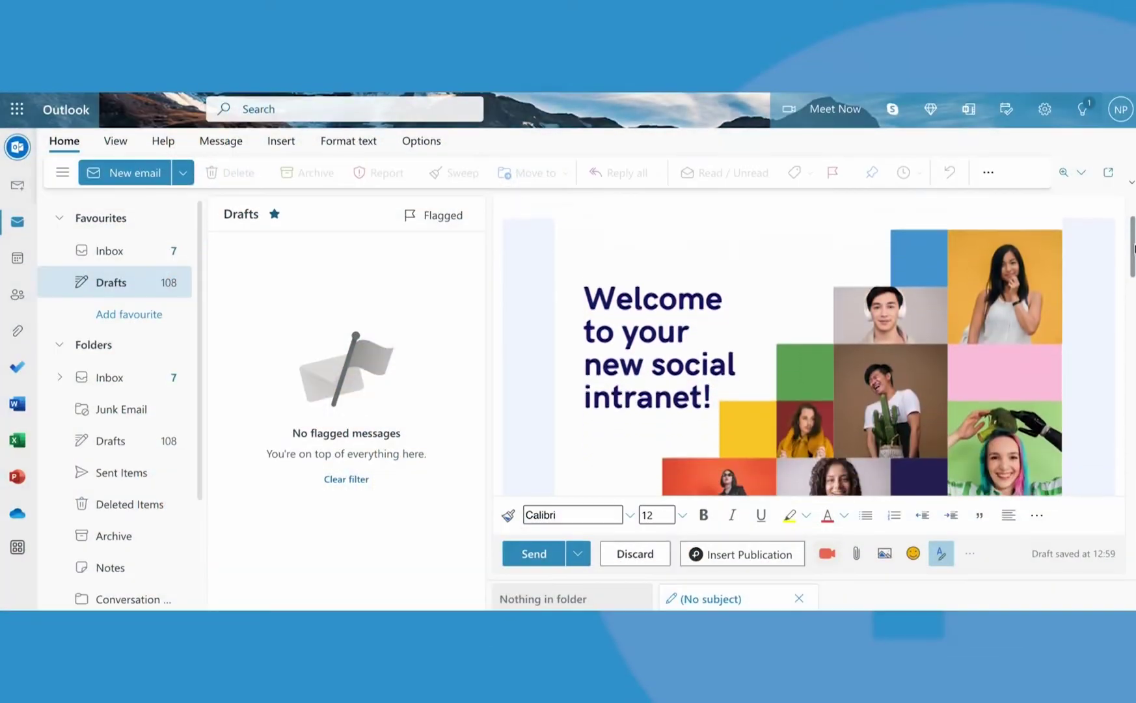
- Export the Test template through Download as ZIP, with 'Host images online' switched on
{"action": "left_click_drag", "start_coordinate": [1132, 277], "coordinate": [1128, 539]}
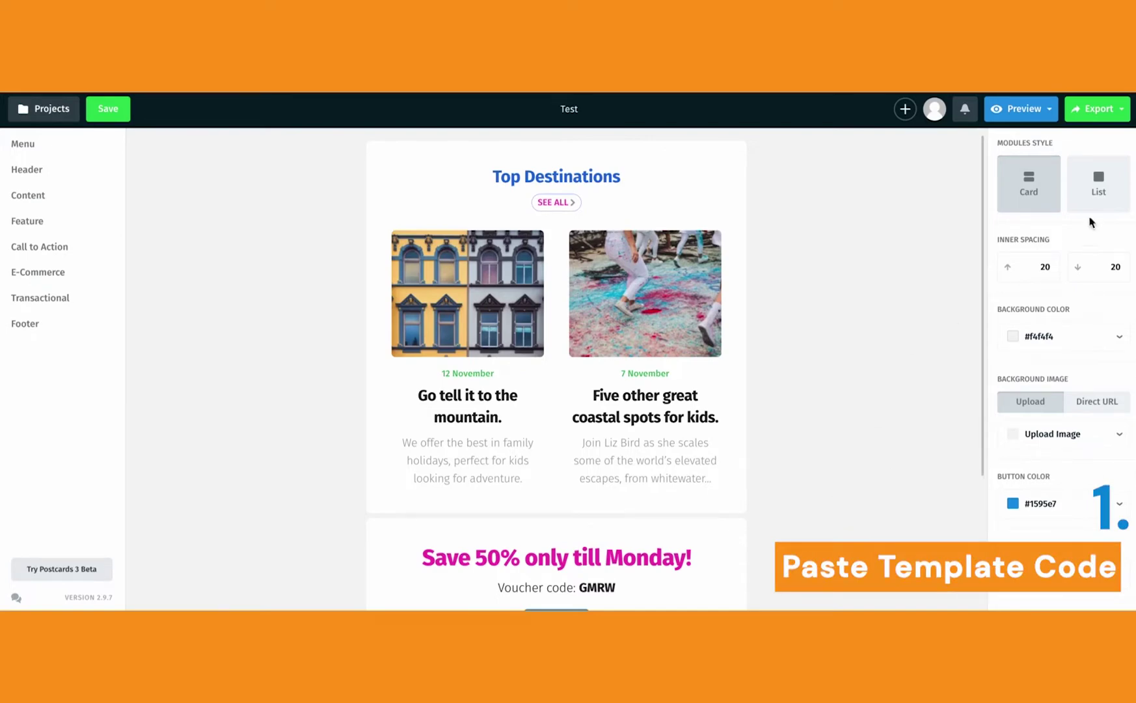
{"action": "left_click", "coordinate": [1104, 117]}
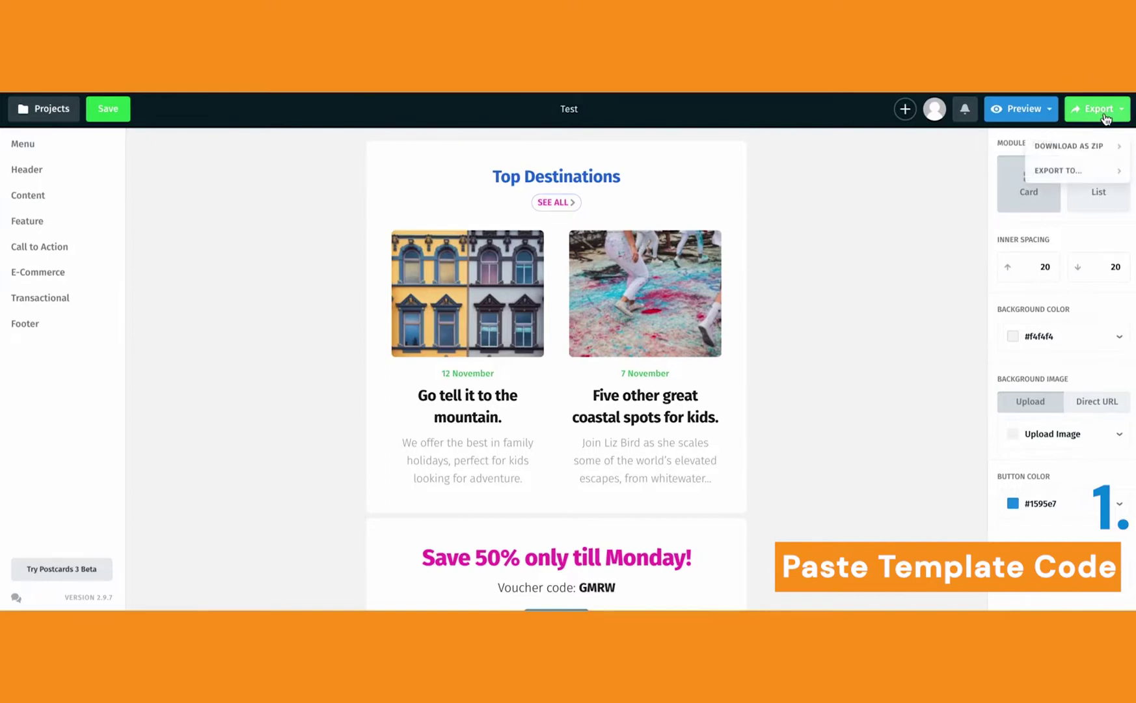
{"action": "left_click", "coordinate": [1102, 151]}
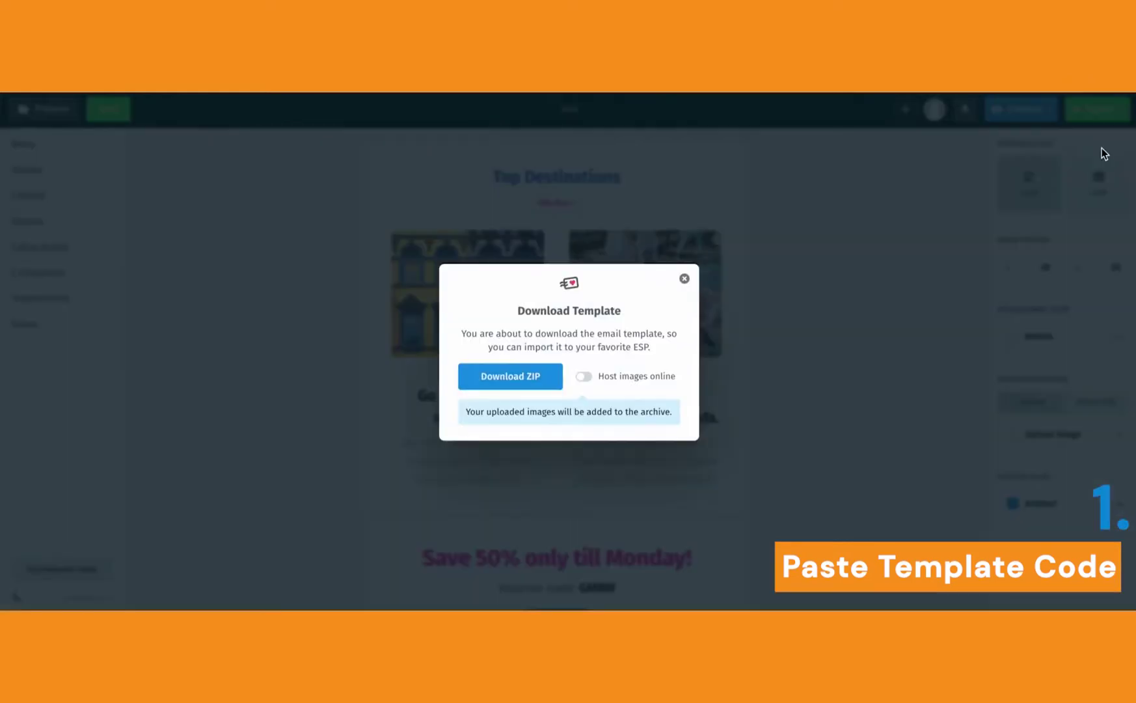
{"action": "left_click", "coordinate": [588, 382]}
{"action": "left_click", "coordinate": [509, 382]}
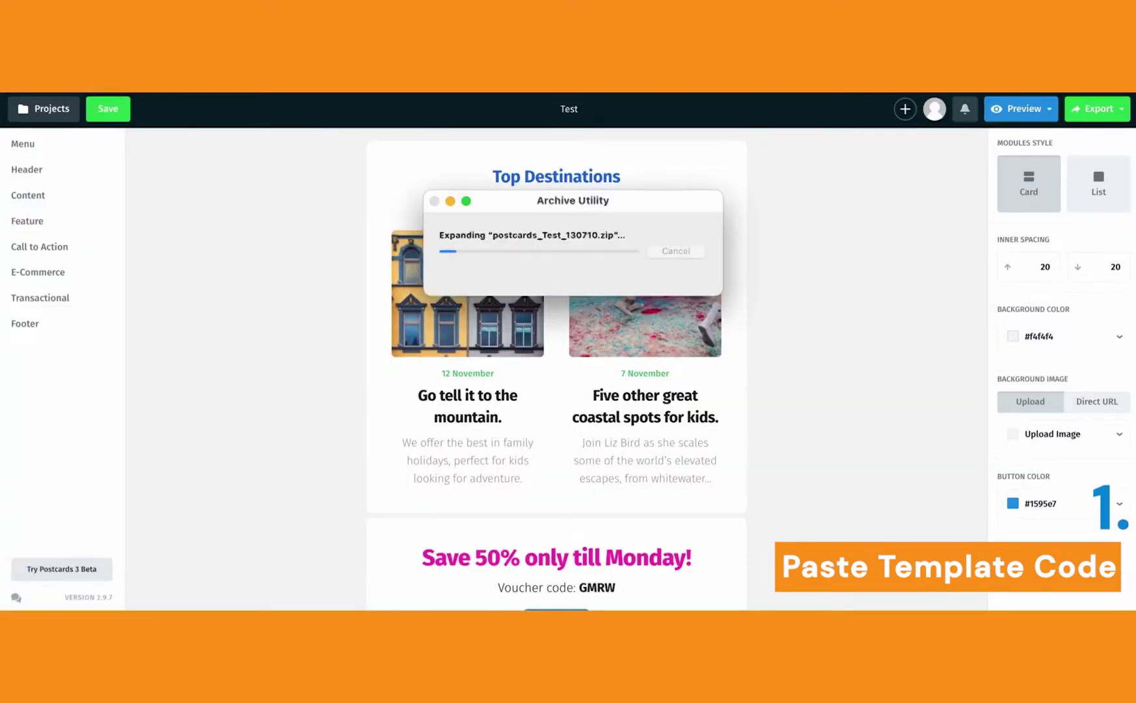
- Open the extracted index 2.html from Downloads in Brackets and select all its code
{"action": "left_click", "coordinate": [426, 282]}
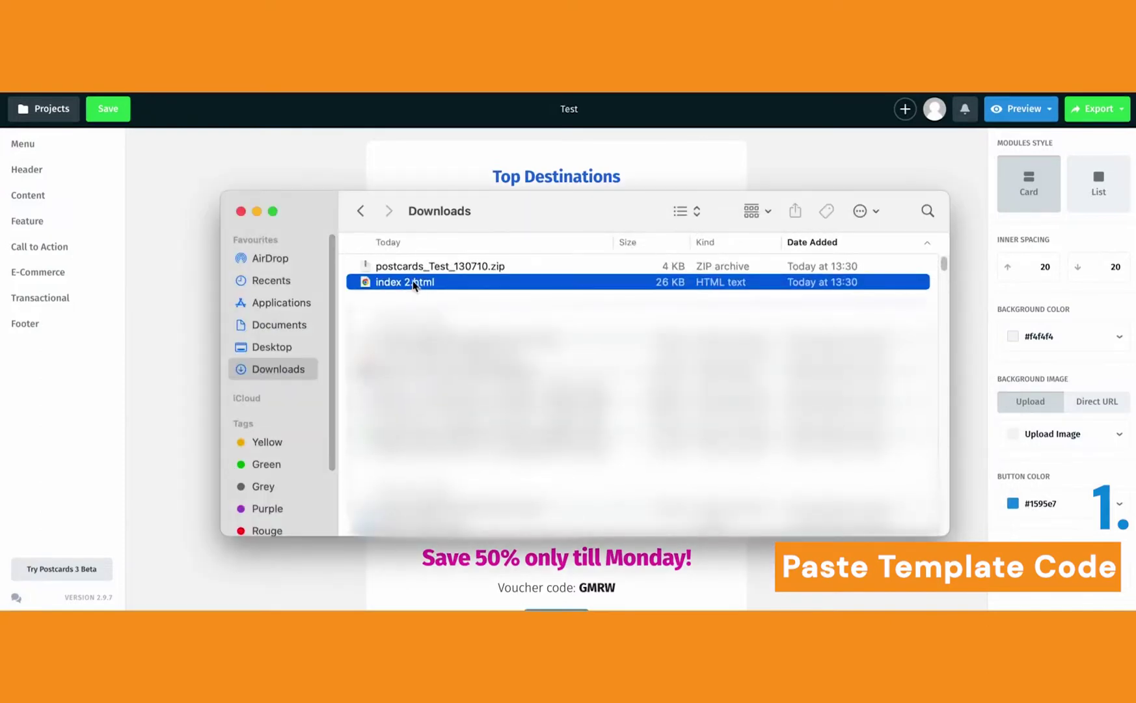
{"action": "right_click", "coordinate": [413, 288]}
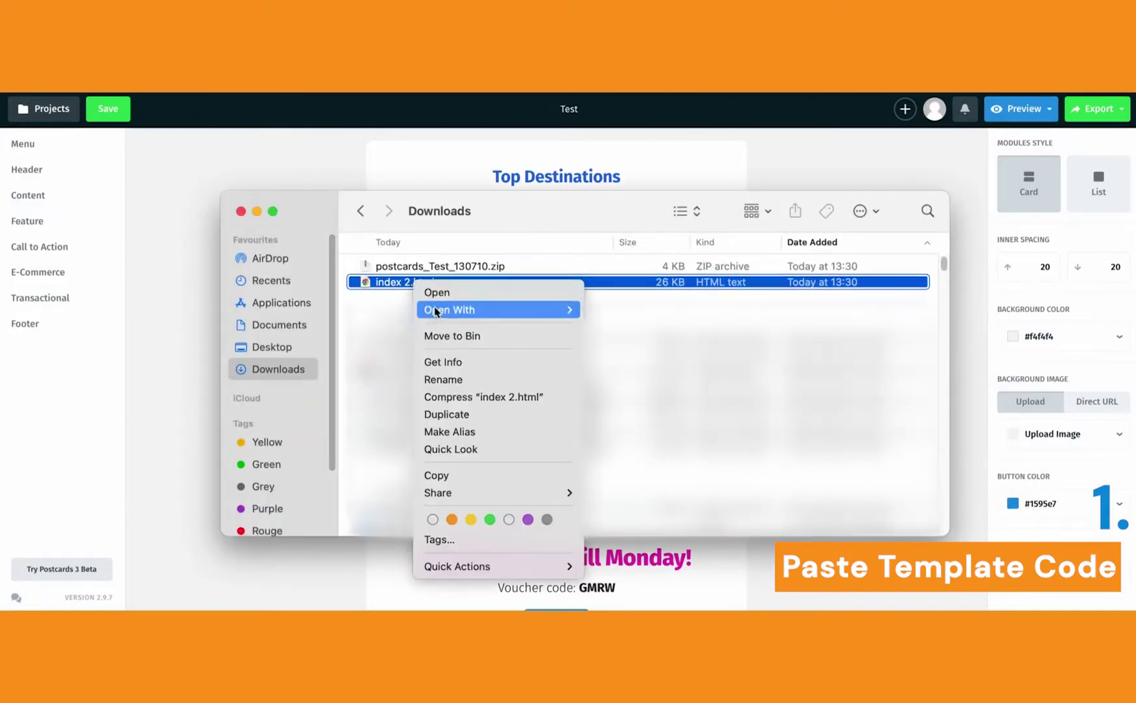
{"action": "mouse_move", "coordinate": [490, 309]}
{"action": "left_click", "coordinate": [626, 338]}
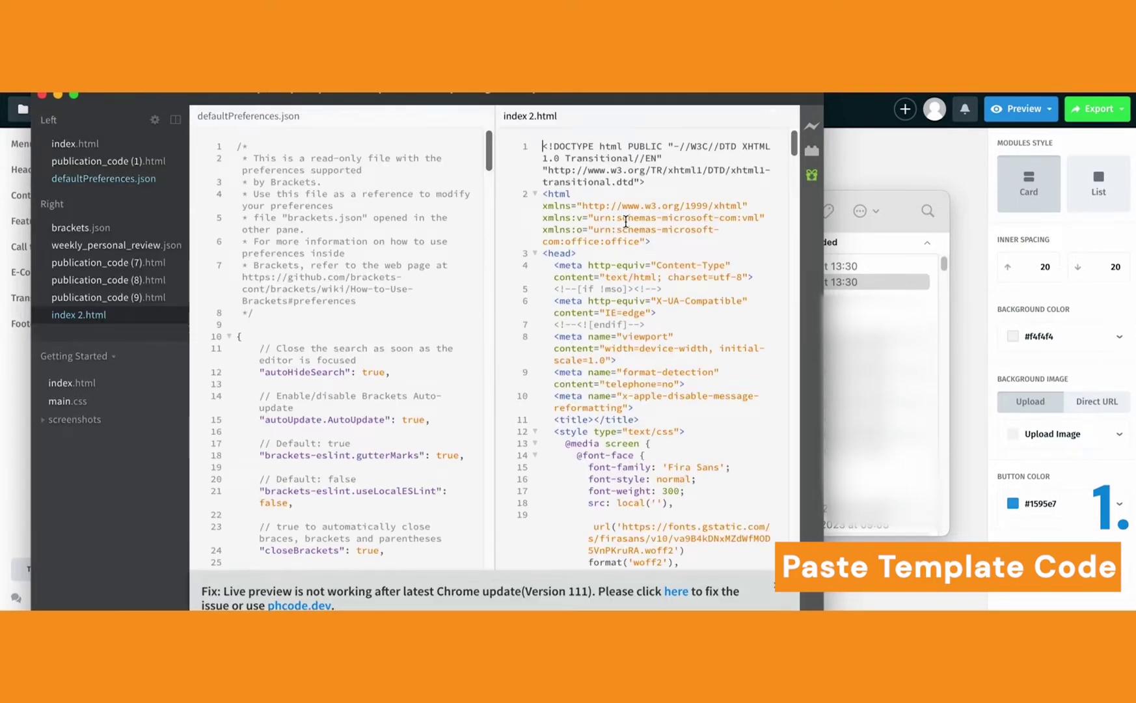
{"action": "key", "text": "super+a"}
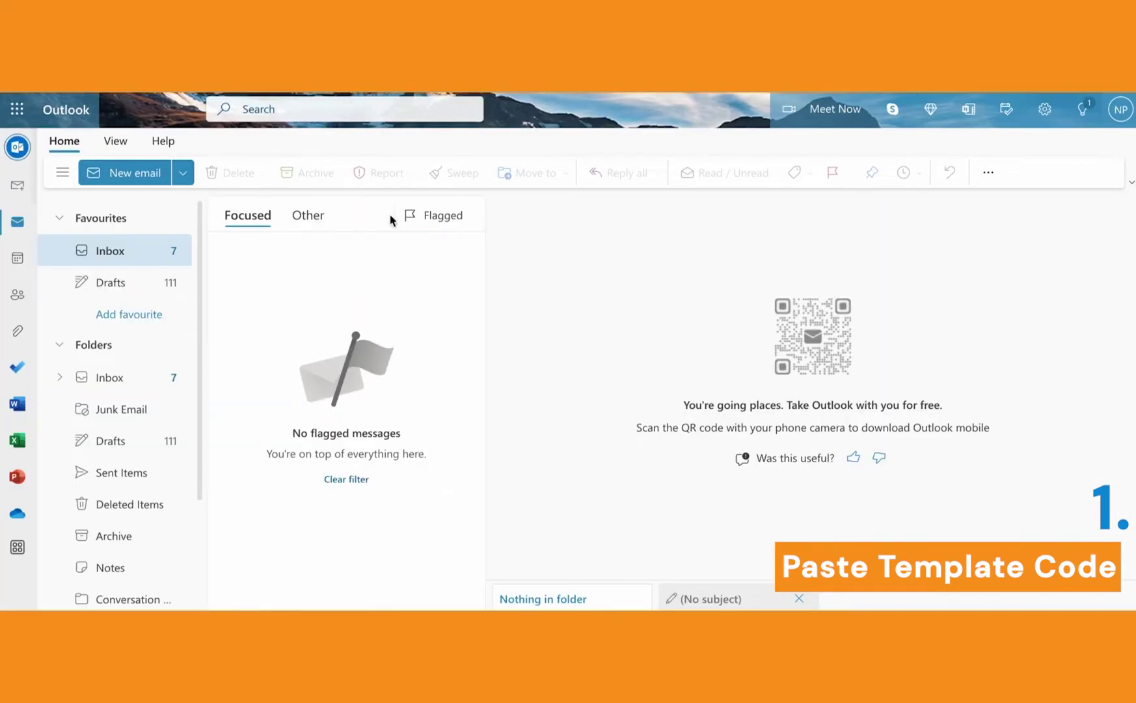
- Start a new email and insert a smiley emoji into its body
{"action": "left_click", "coordinate": [115, 173]}
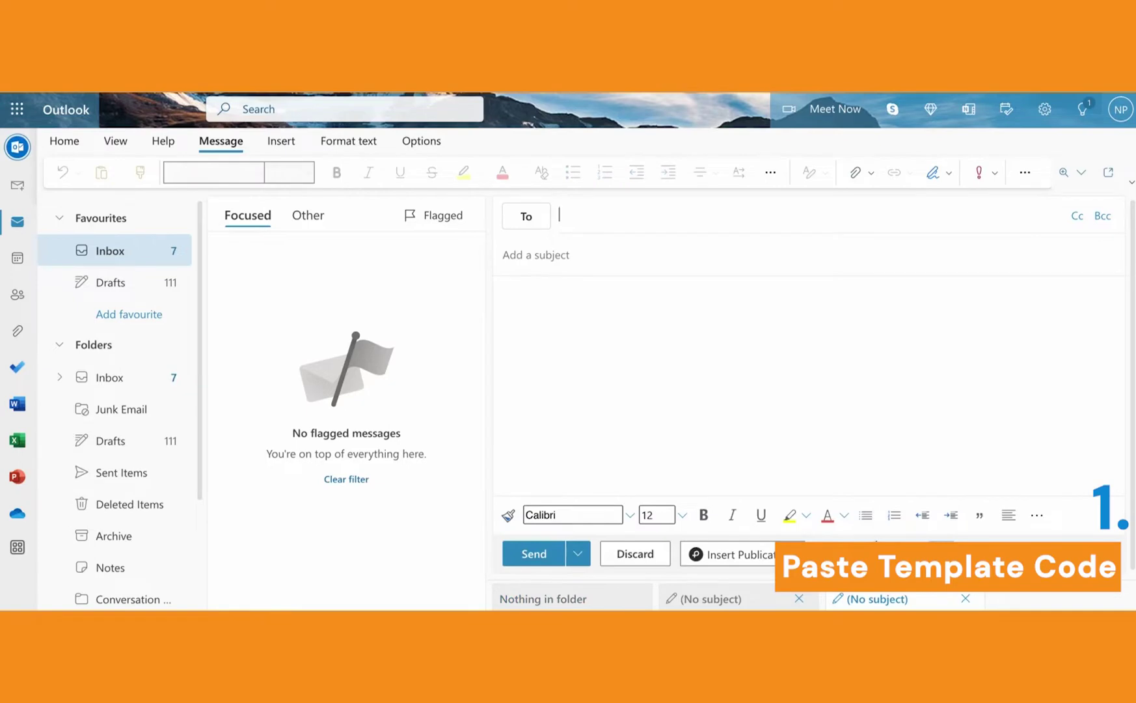
{"action": "left_click", "coordinate": [927, 518]}
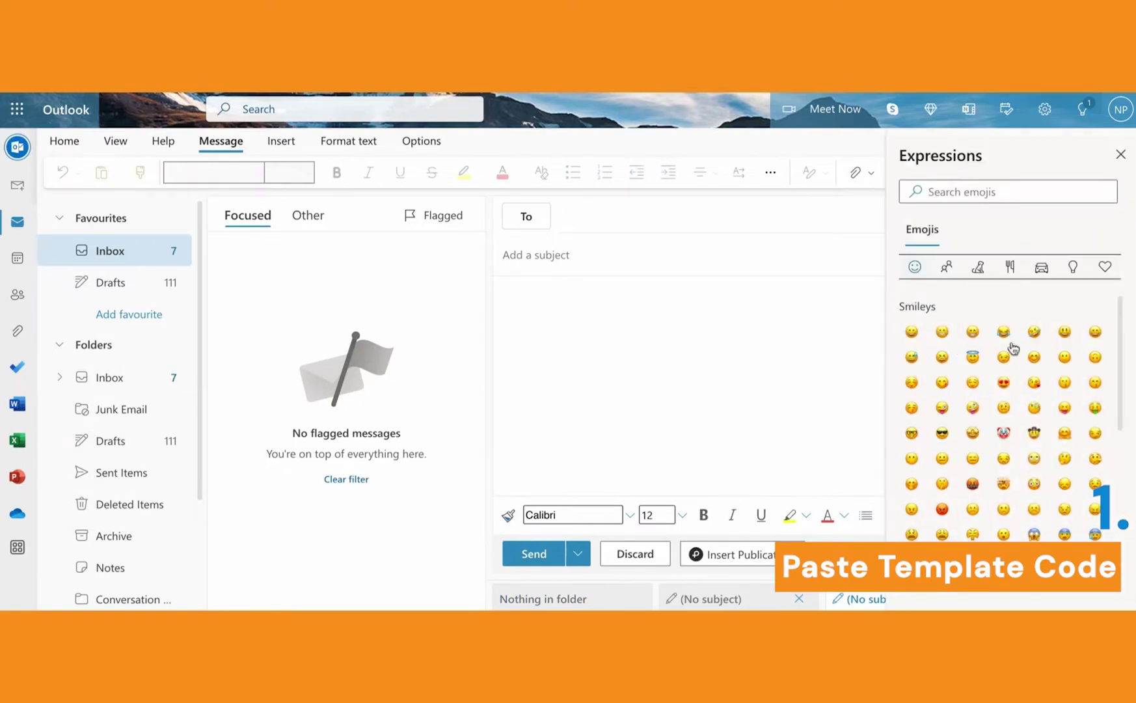
{"action": "left_click", "coordinate": [1063, 332]}
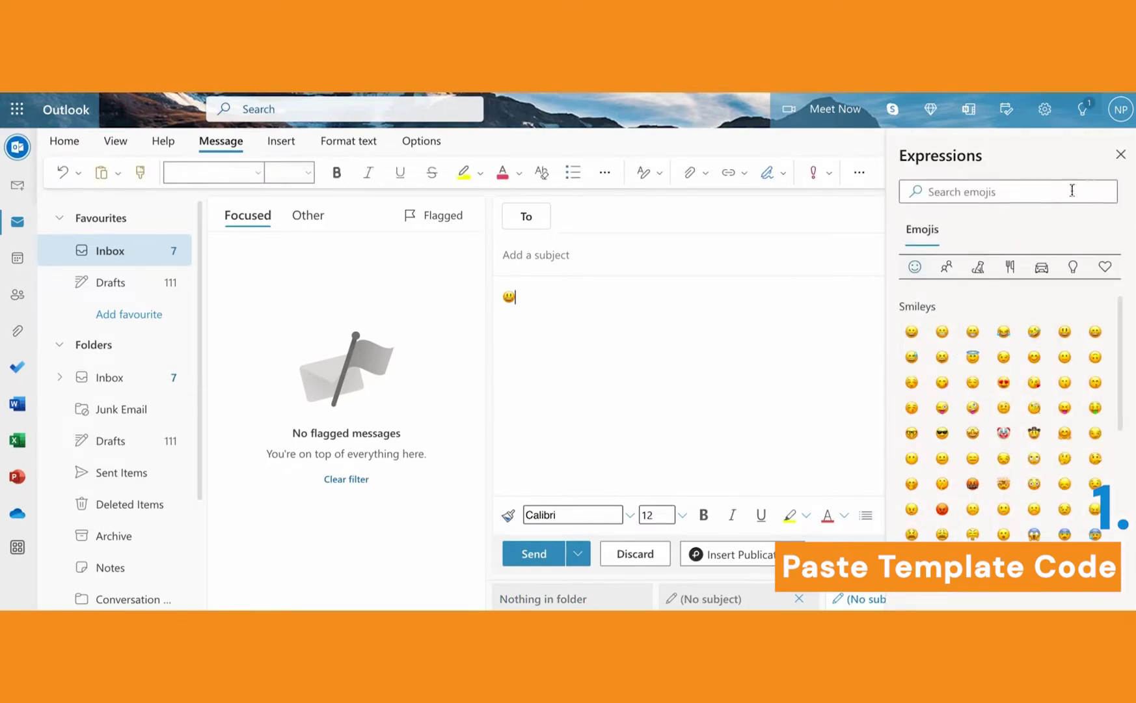
{"action": "left_click", "coordinate": [1120, 155]}
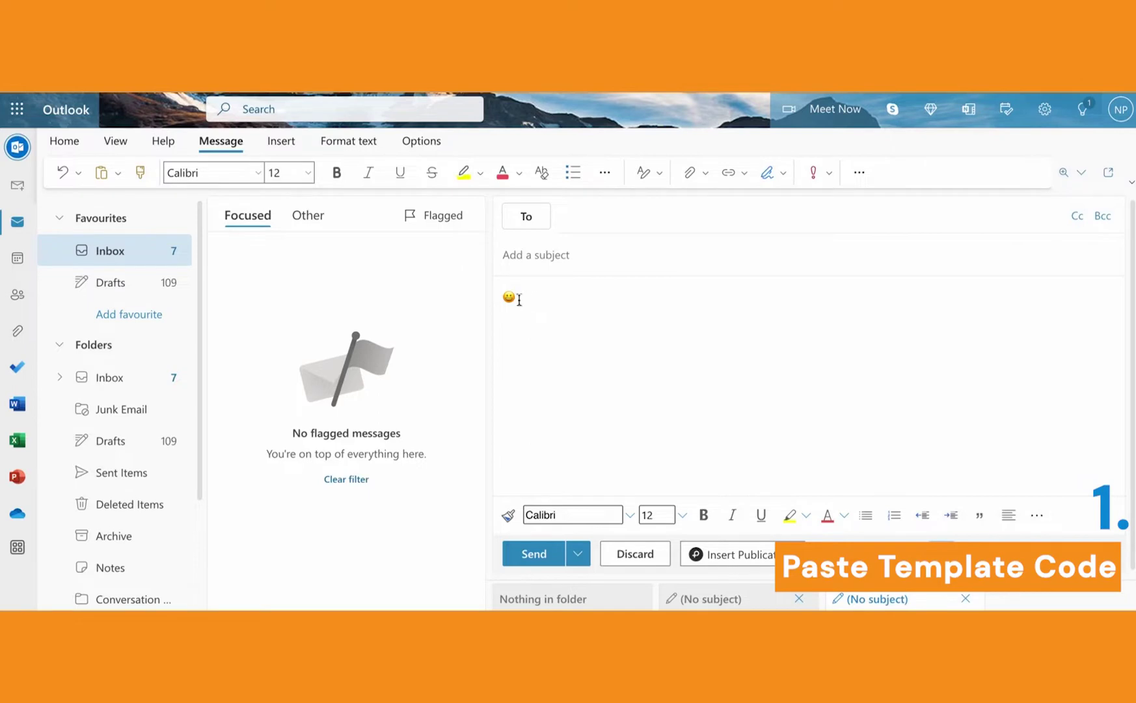
- Select the smiley emoji and inspect its markup in developer tools
{"action": "left_click_drag", "start_coordinate": [504, 297], "coordinate": [517, 300]}
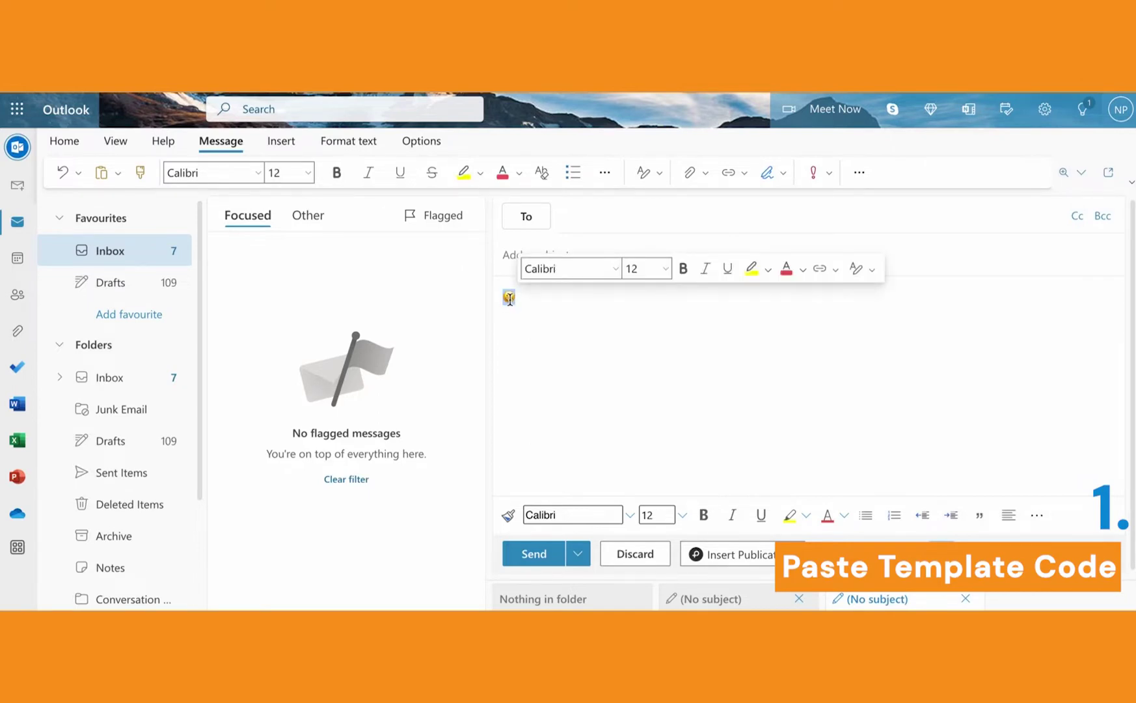
{"action": "right_click", "coordinate": [510, 298]}
{"action": "mouse_move", "coordinate": [558, 564]}
{"action": "left_click", "coordinate": [556, 588]}
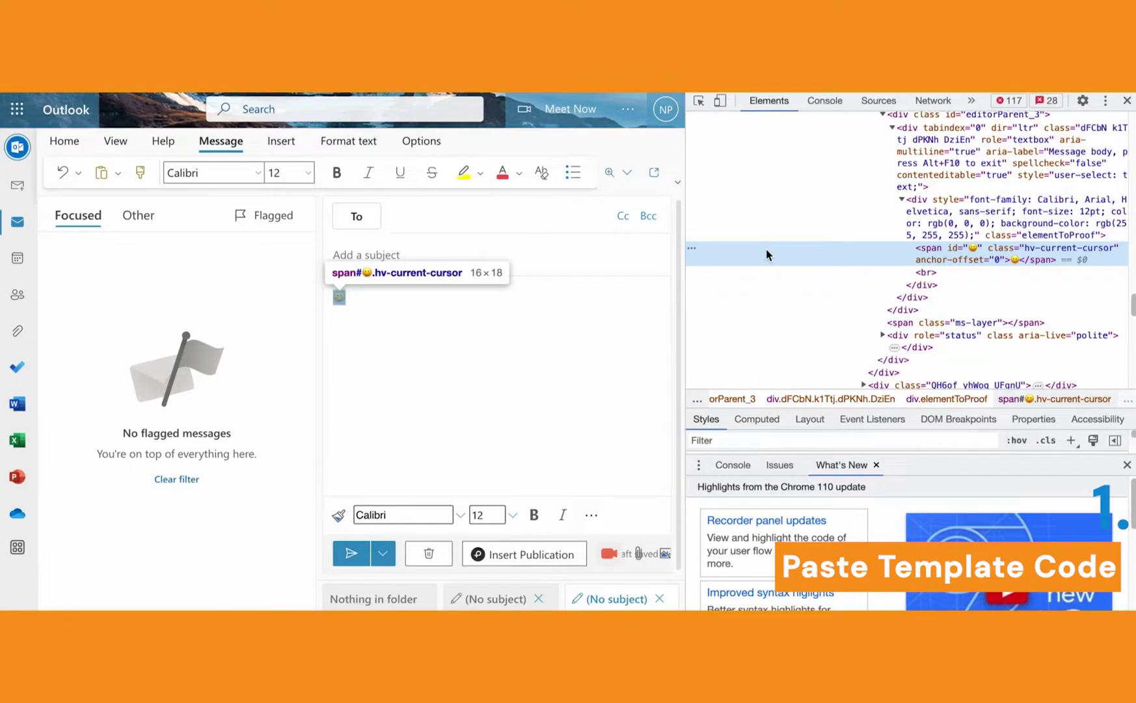
- Replace the emoji element's HTML with the pasted template code using Edit as HTML
{"action": "right_click", "coordinate": [935, 255]}
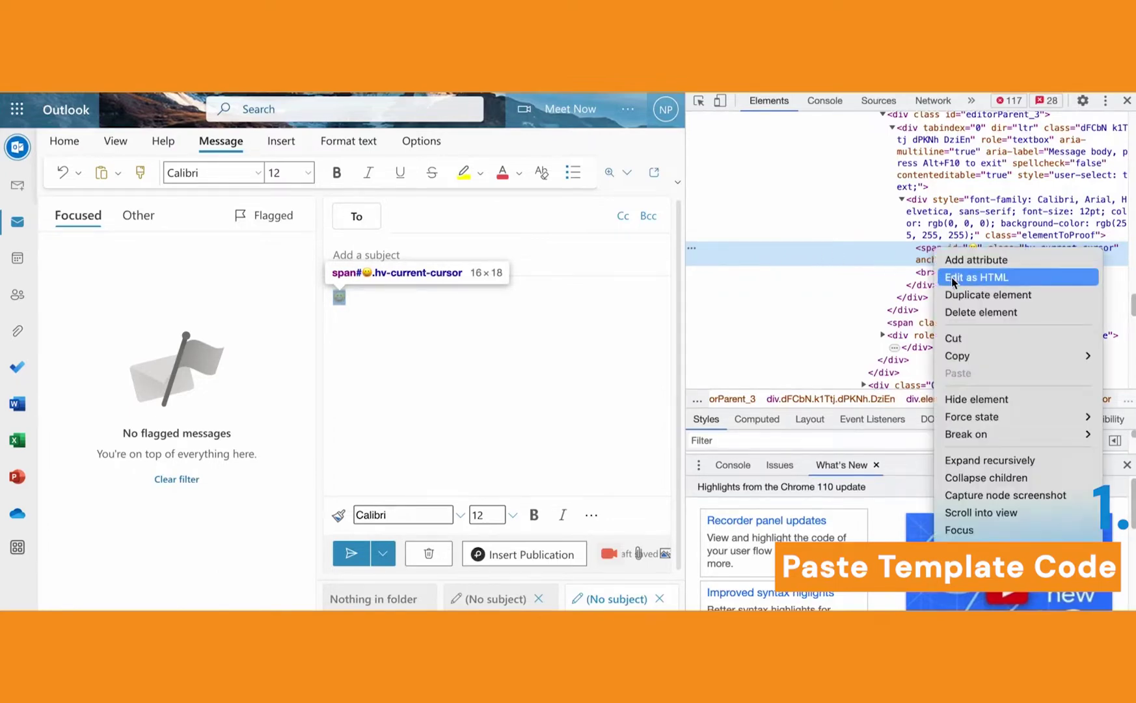
{"action": "left_click", "coordinate": [951, 278]}
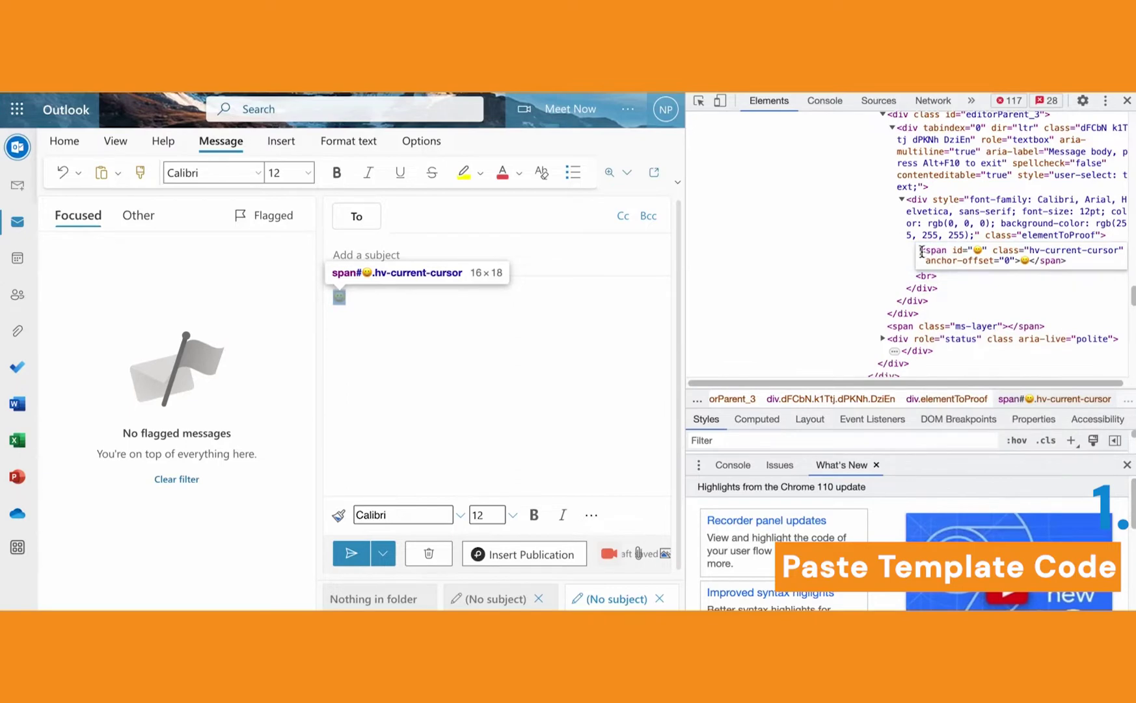
{"action": "left_click_drag", "start_coordinate": [921, 253], "coordinate": [1071, 261]}
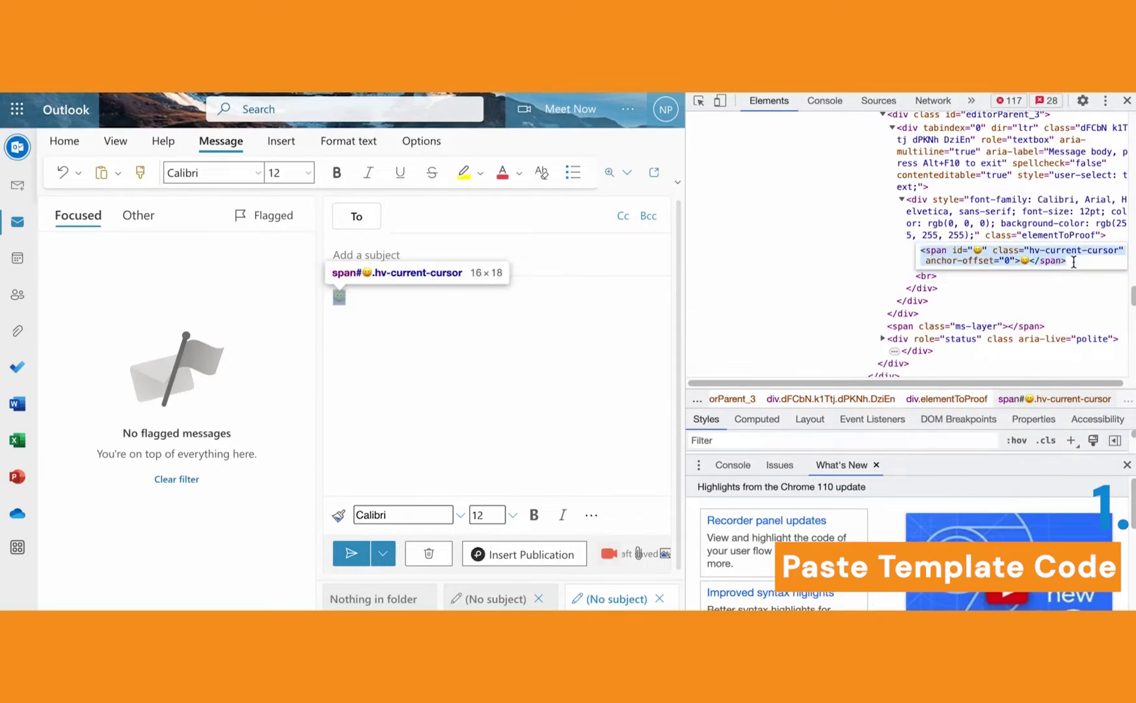
{"action": "key", "text": "BackSpace"}
{"action": "key", "text": "ctrl+v"}
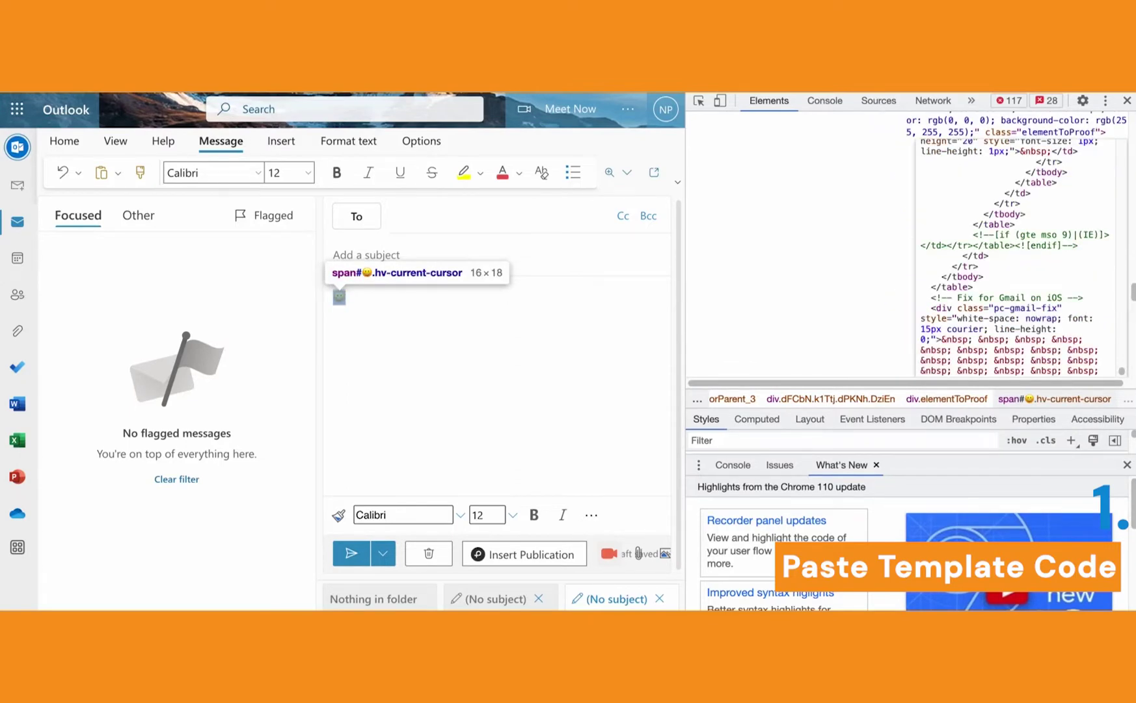
- Check the end of the pasted HTML and close DevTools so the template renders
{"action": "scroll", "coordinate": [1086, 287], "scroll_direction": "up", "scroll_amount": 5}
{"action": "scroll", "coordinate": [1085, 287], "scroll_direction": "up", "scroll_amount": 6}
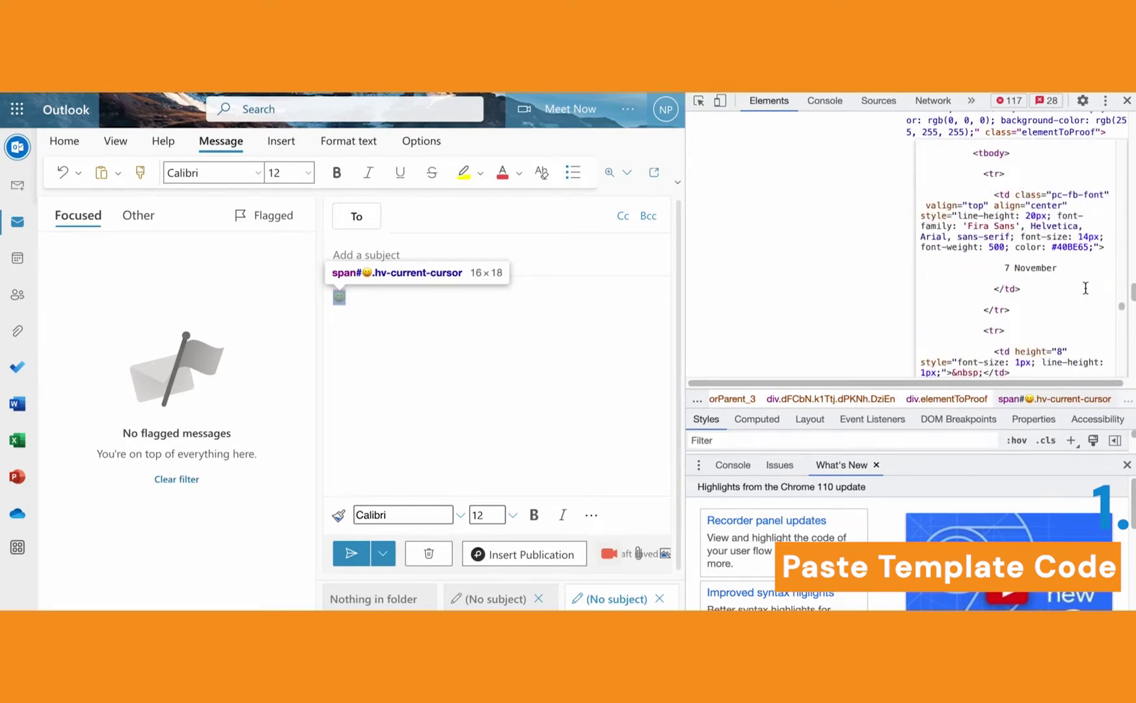
{"action": "key", "text": "ctrl+End"}
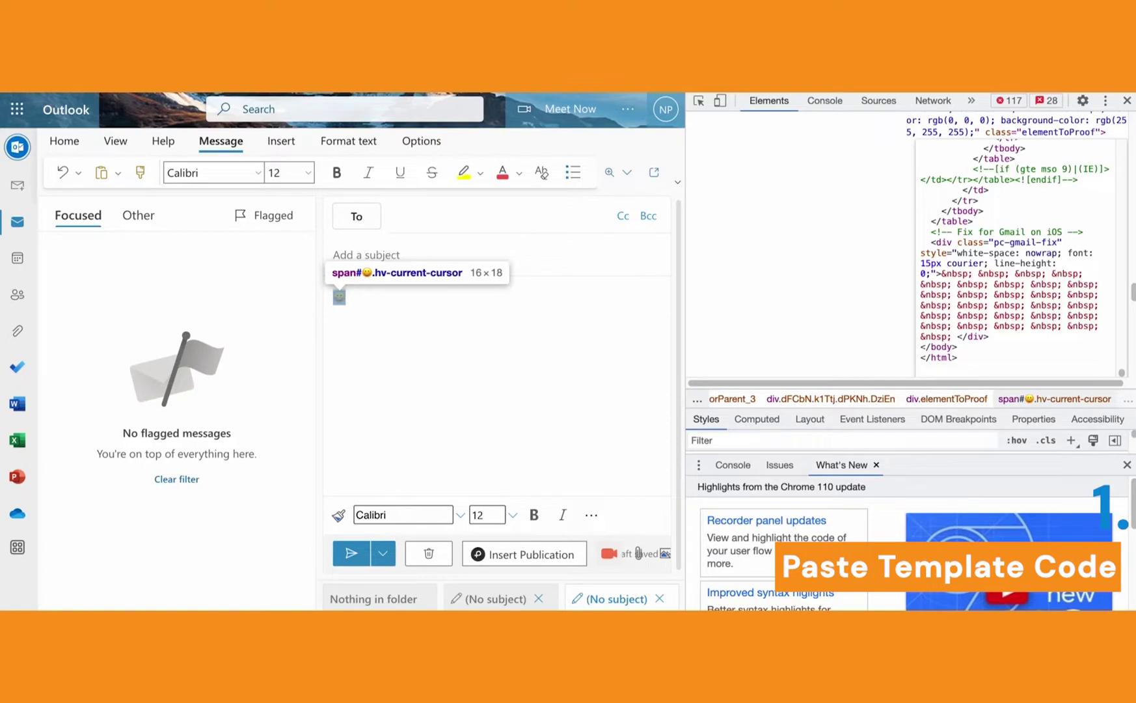
{"action": "left_click", "coordinate": [1126, 100]}
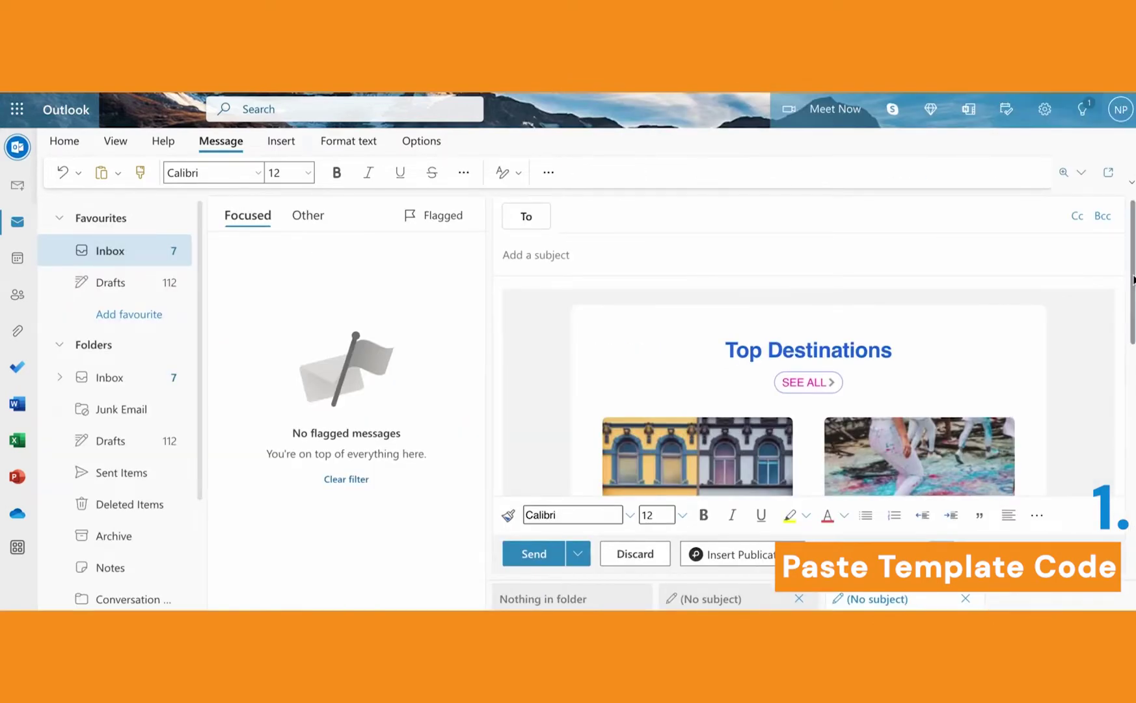
- Address the message to the suggested contact and give it the subject 'test'
{"action": "scroll", "coordinate": [806, 364], "scroll_direction": "down", "scroll_amount": 3}
{"action": "scroll", "coordinate": [807, 344], "scroll_direction": "down", "scroll_amount": 10}
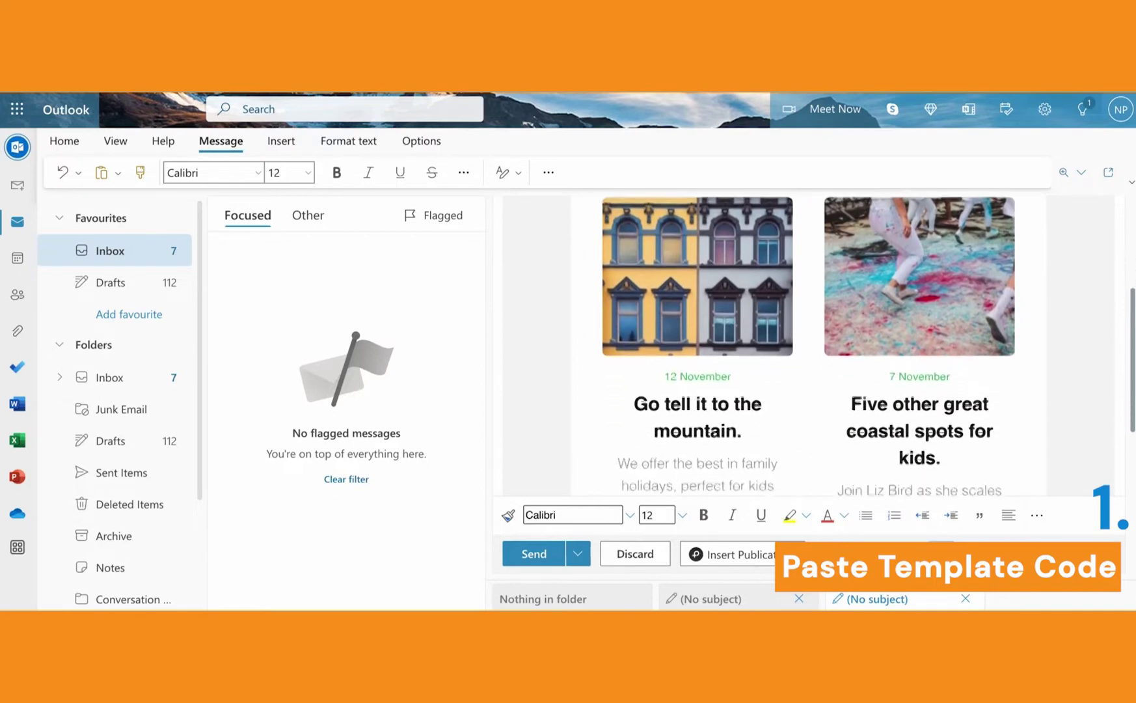
{"action": "scroll", "coordinate": [727, 202], "scroll_direction": "up", "scroll_amount": 12}
{"action": "left_click", "coordinate": [672, 217]}
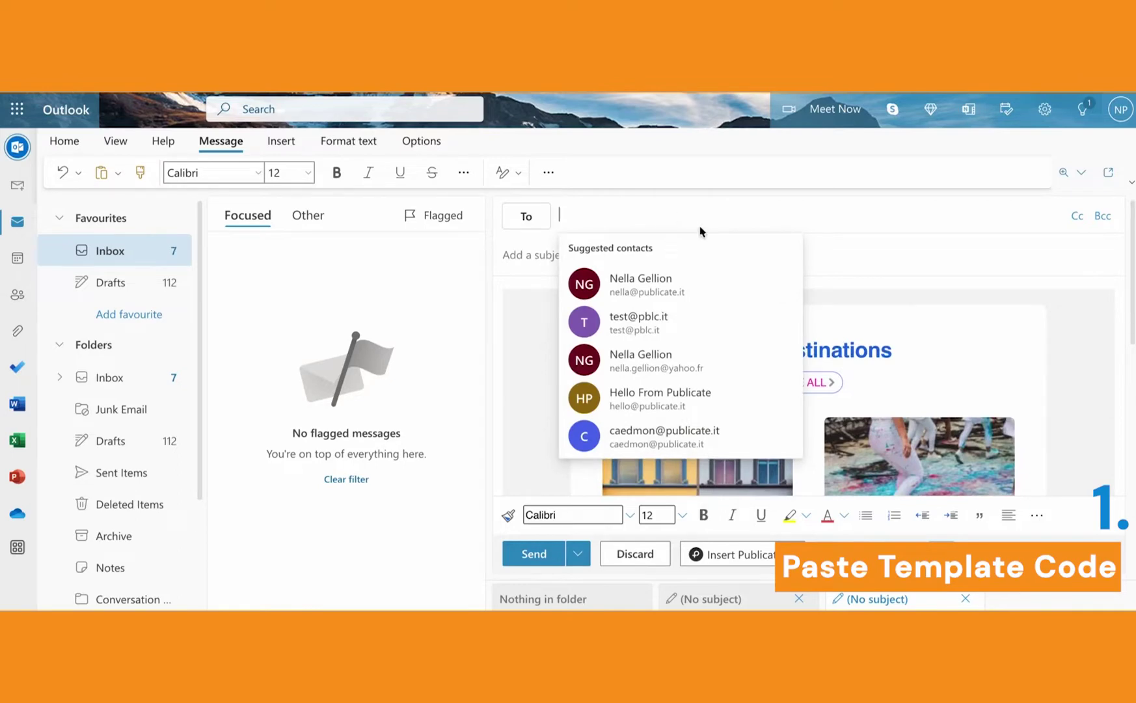
{"action": "type", "text": "nell"}
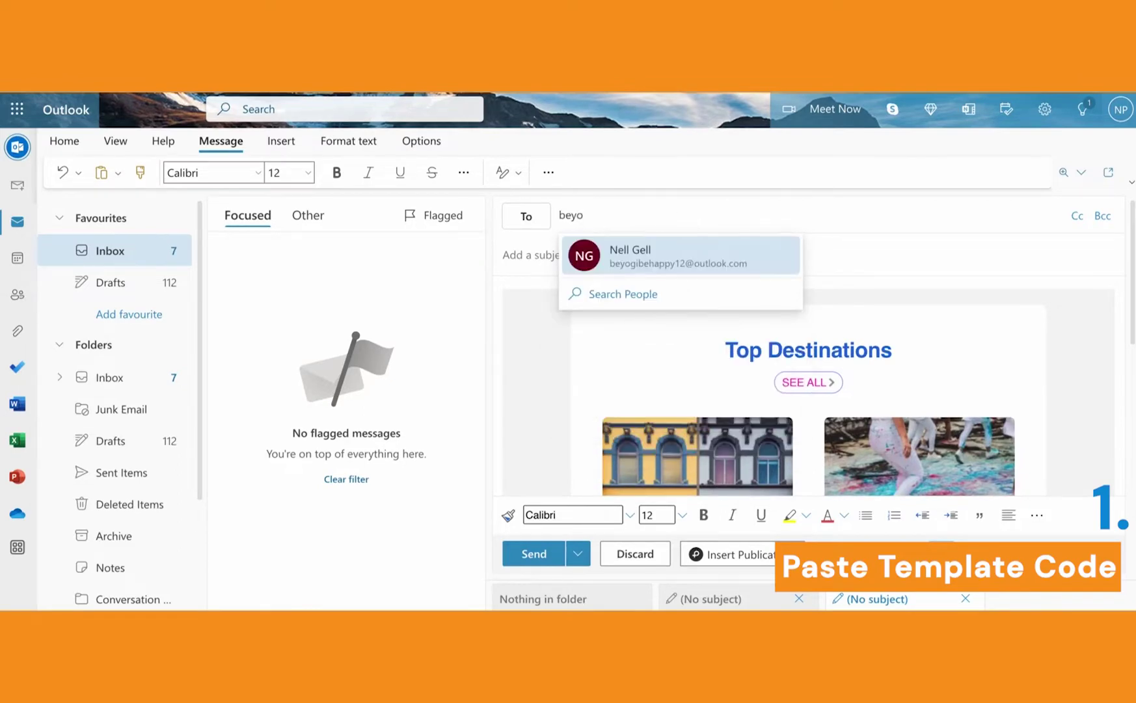
{"action": "left_click", "coordinate": [731, 264]}
{"action": "left_click", "coordinate": [631, 258]}
{"action": "type", "text": "test"}
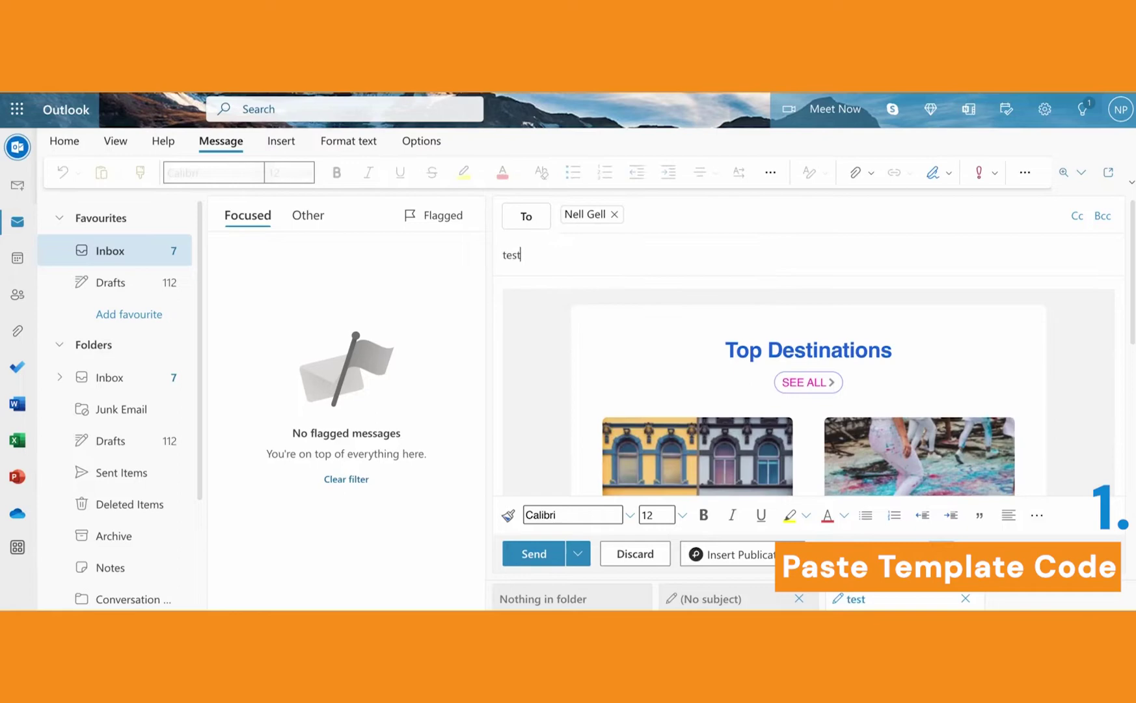
- Send the email, then open and scroll the received 'test' message
{"action": "left_click", "coordinate": [542, 563]}
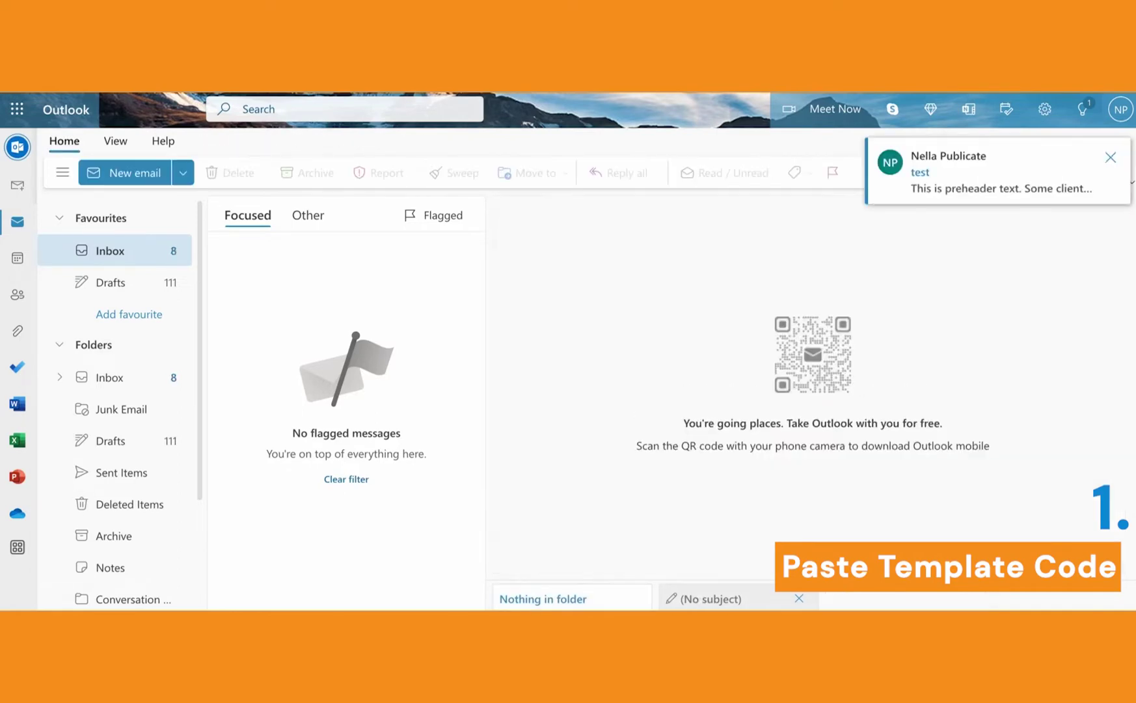
{"action": "left_click", "coordinate": [967, 185]}
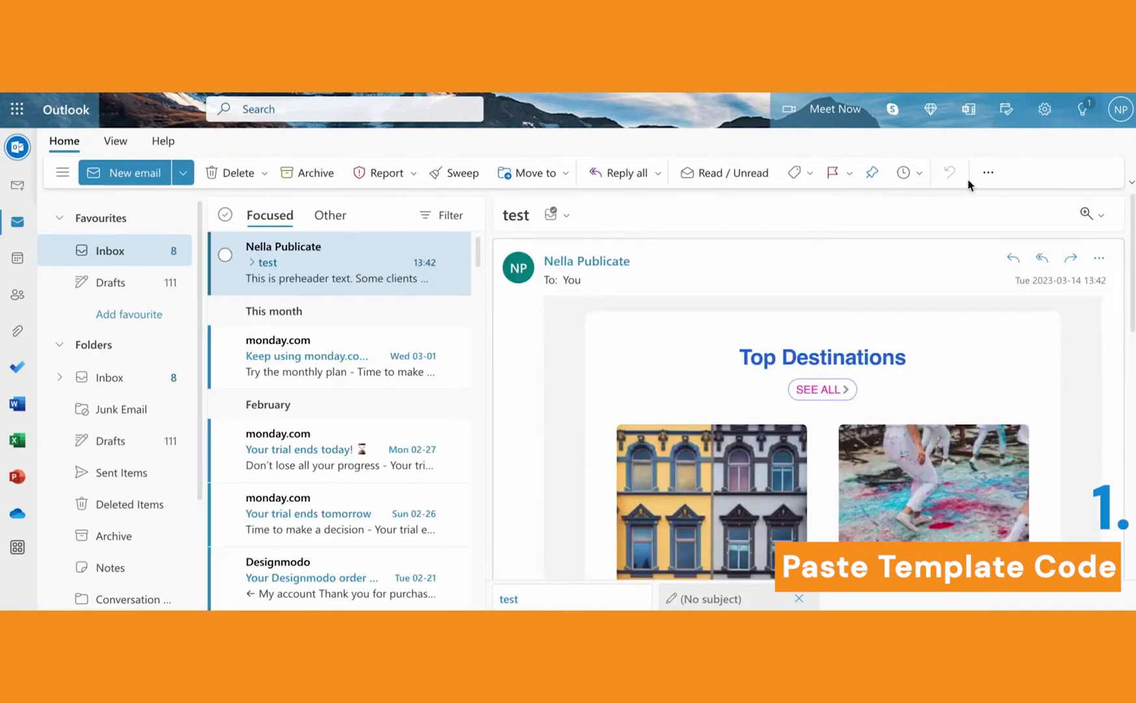
{"action": "scroll", "coordinate": [1131, 259], "scroll_direction": "down", "scroll_amount": 10}
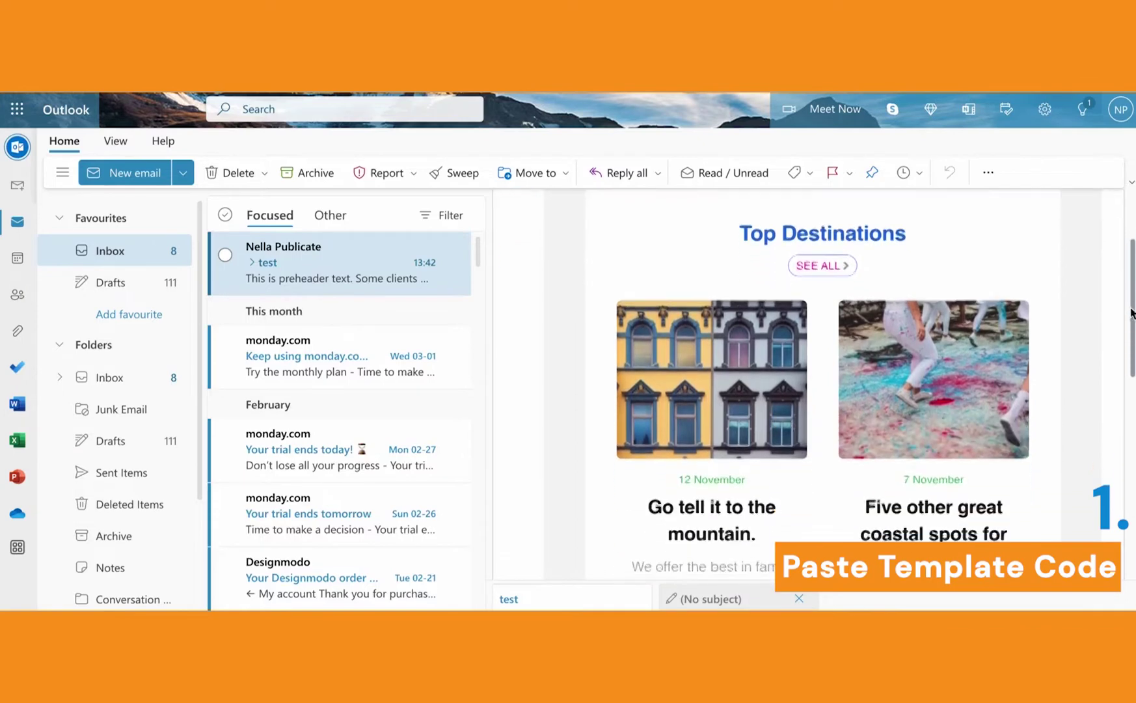
{"action": "scroll", "coordinate": [1133, 272], "scroll_direction": "up", "scroll_amount": 8}
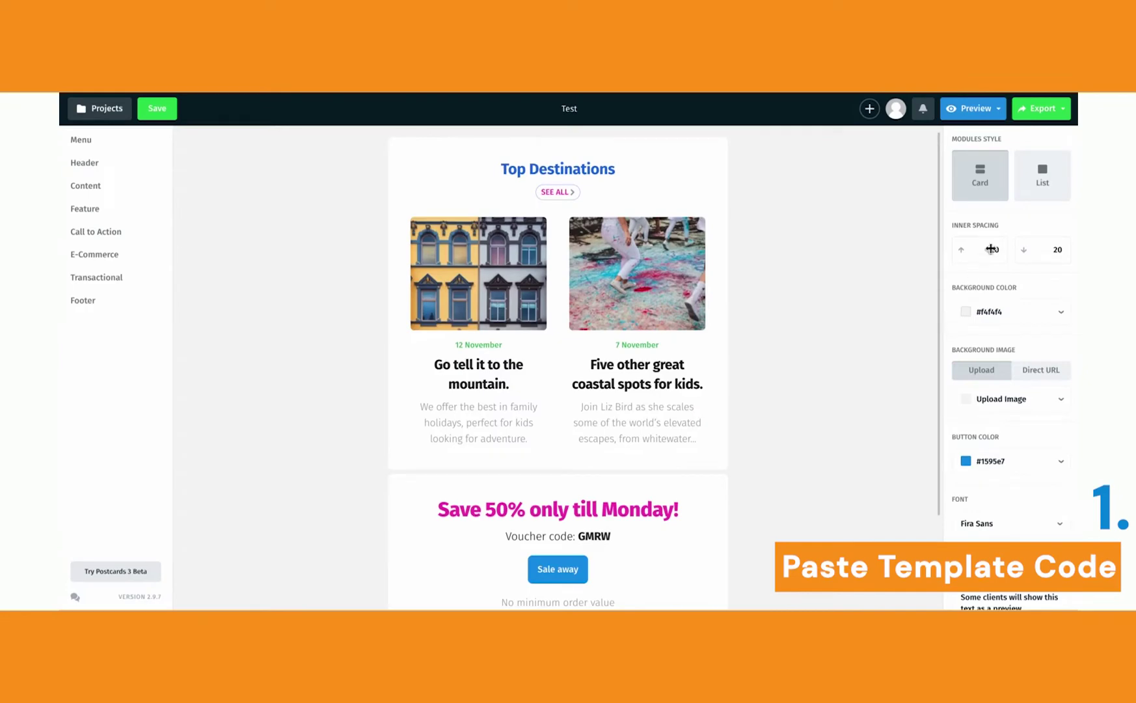
{"action": "left_click", "coordinate": [1041, 112]}
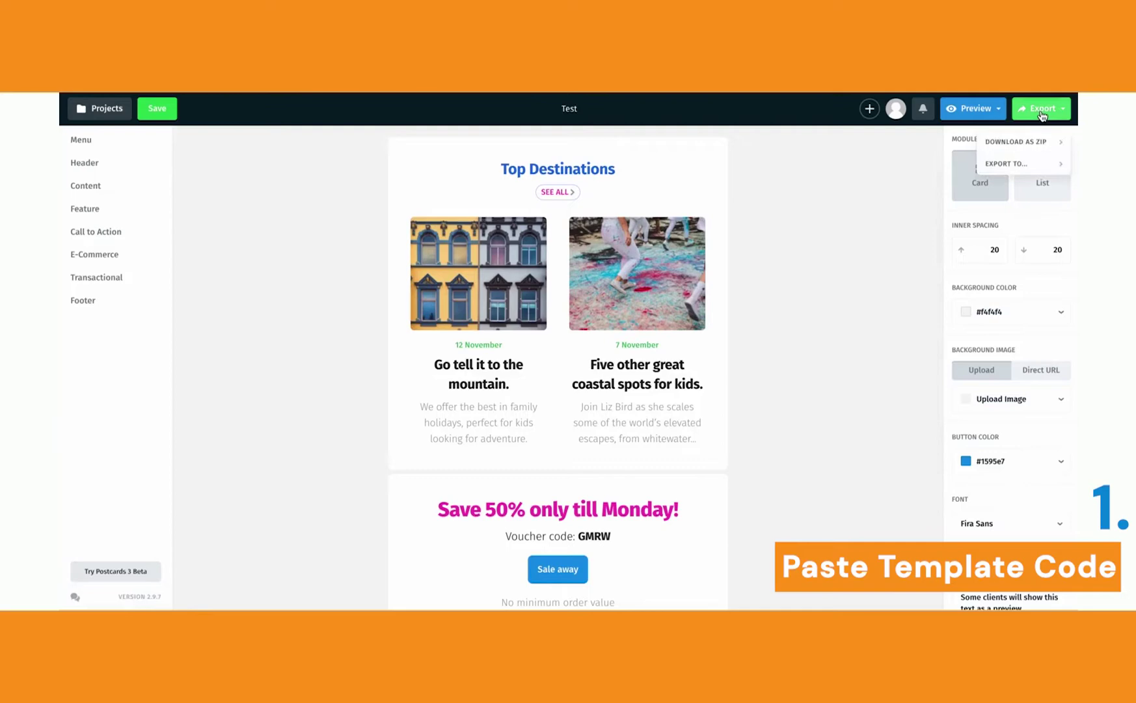
{"action": "left_click", "coordinate": [1028, 145]}
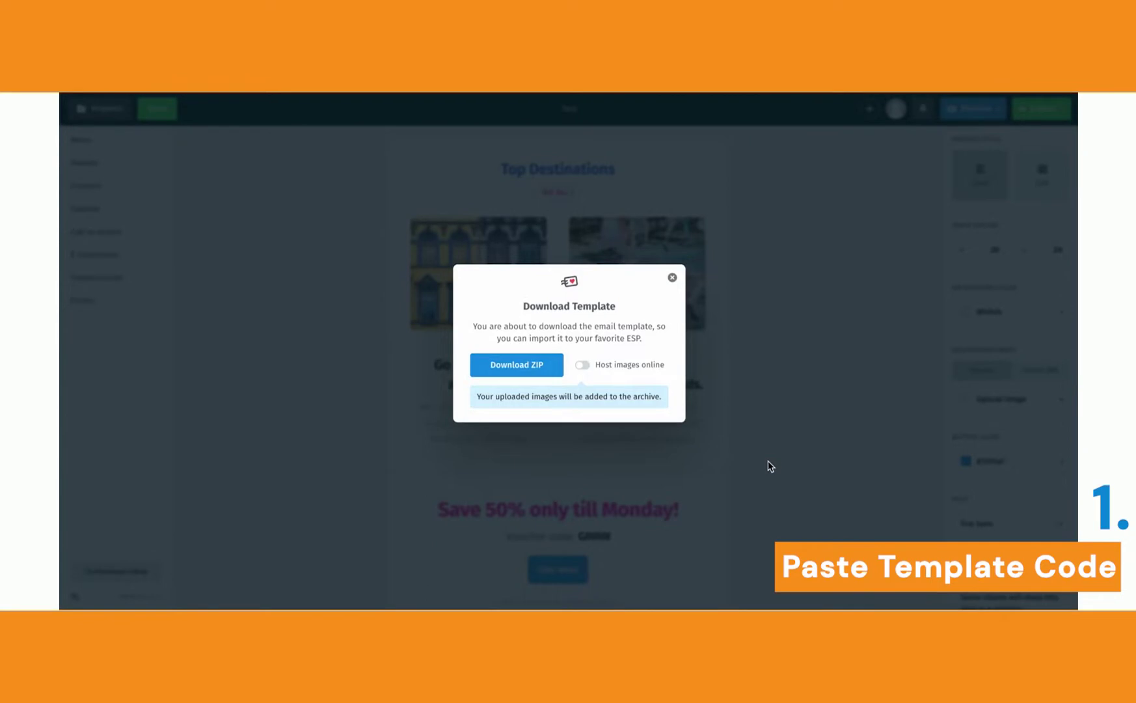
{"action": "left_click", "coordinate": [582, 366]}
{"action": "left_click", "coordinate": [672, 277]}
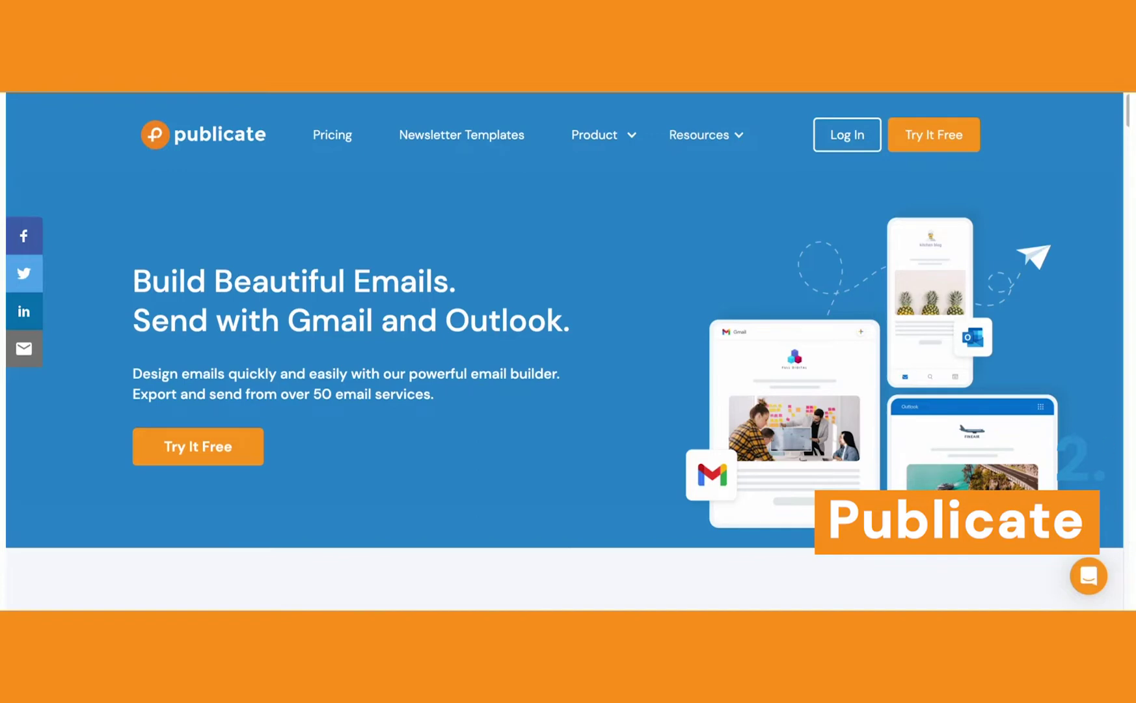
- Scroll down the Publicate homepage and go to the Newsletter Templates page
{"action": "scroll", "coordinate": [564, 390], "scroll_direction": "down", "scroll_amount": 6}
{"action": "scroll", "coordinate": [565, 390], "scroll_direction": "down", "scroll_amount": 2}
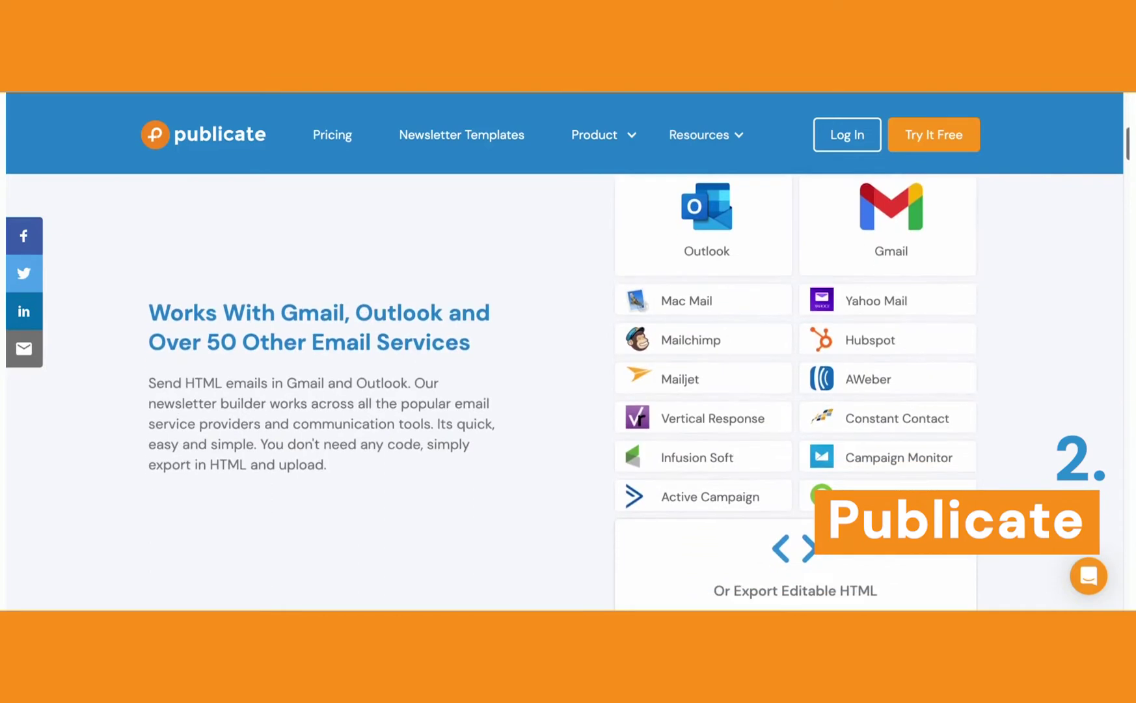
{"action": "scroll", "coordinate": [562, 390], "scroll_direction": "down", "scroll_amount": 2}
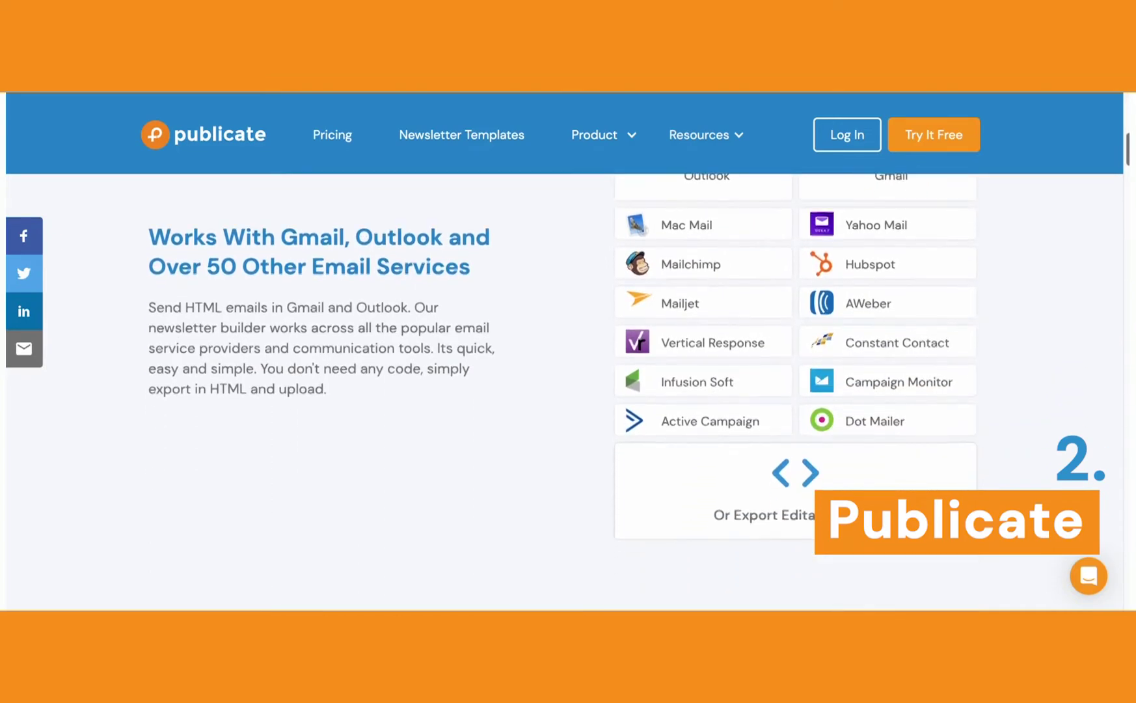
{"action": "scroll", "coordinate": [565, 390], "scroll_direction": "down", "scroll_amount": 6}
{"action": "scroll", "coordinate": [565, 390], "scroll_direction": "down", "scroll_amount": 10}
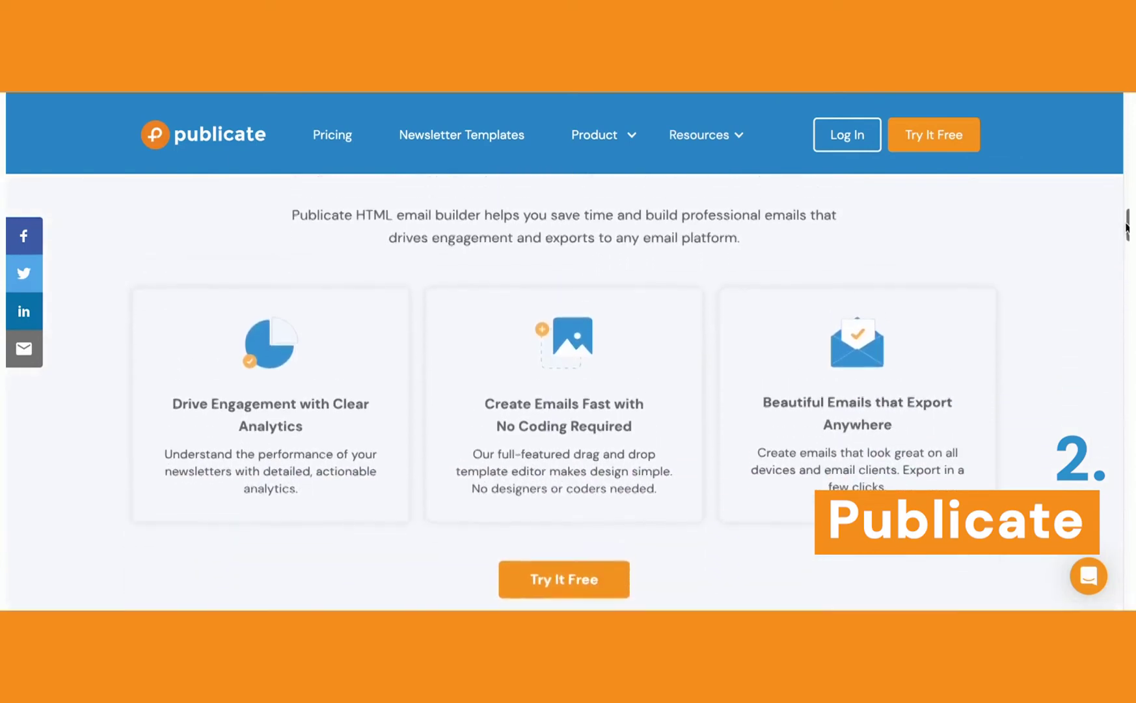
{"action": "left_click", "coordinate": [444, 137]}
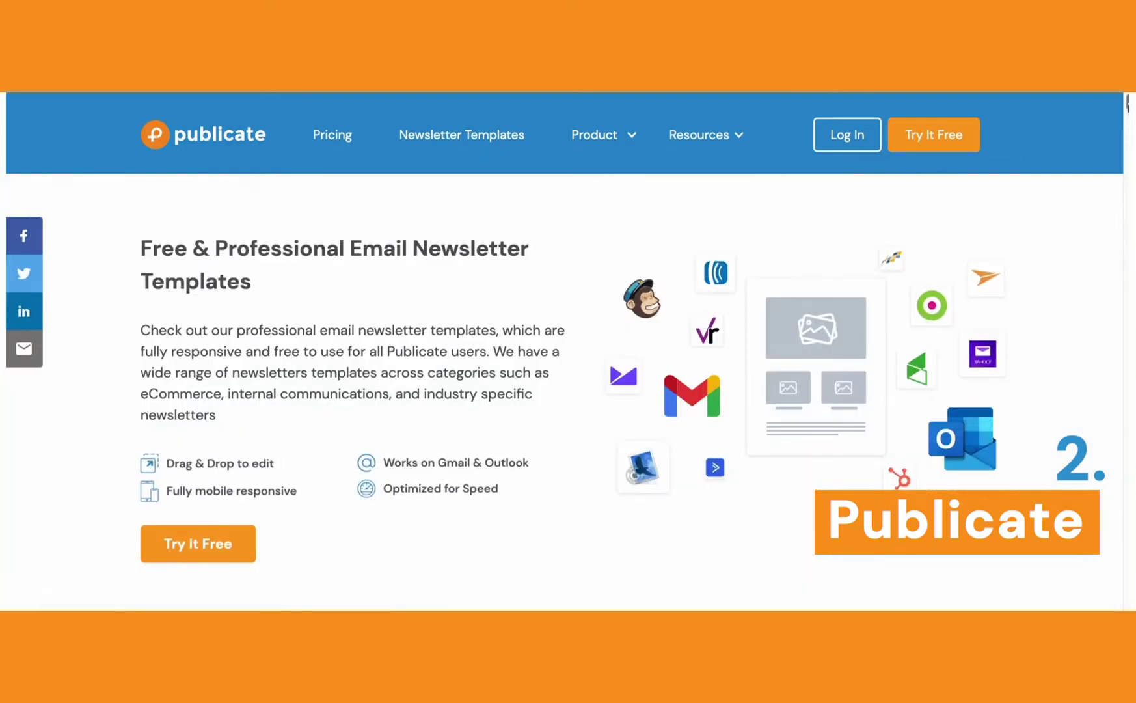
- Scroll through the grid of free newsletter template designs
{"action": "scroll", "coordinate": [564, 390], "scroll_direction": "down", "scroll_amount": 5}
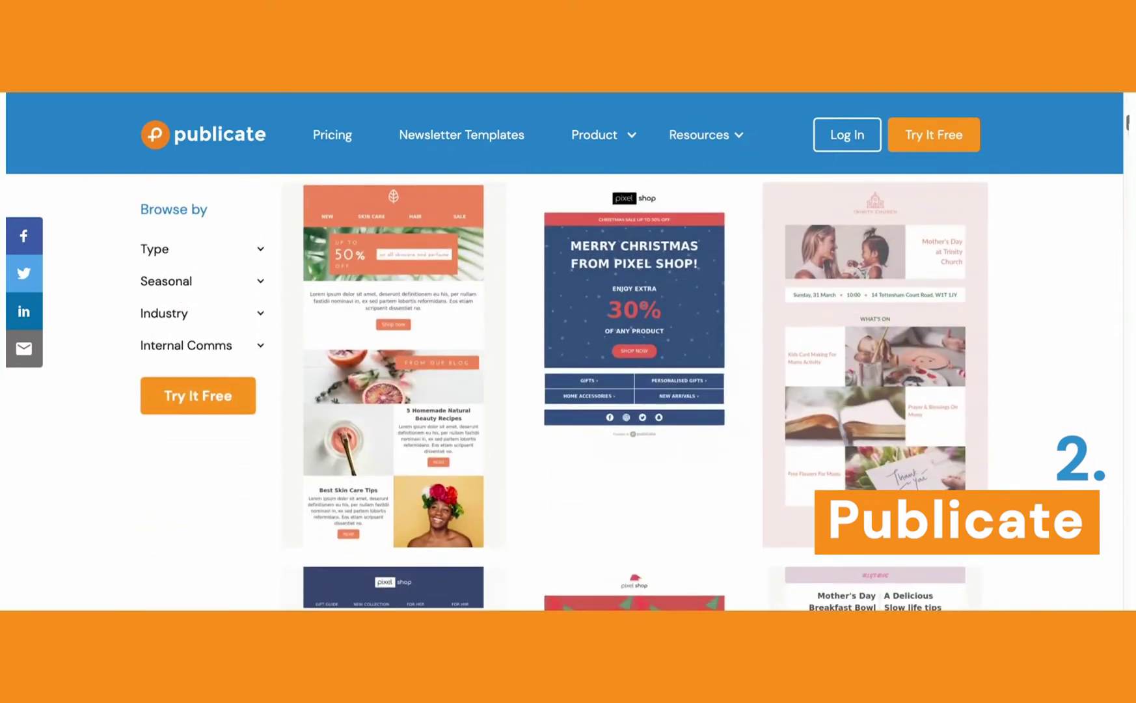
{"action": "scroll", "coordinate": [634, 390], "scroll_direction": "down", "scroll_amount": 8}
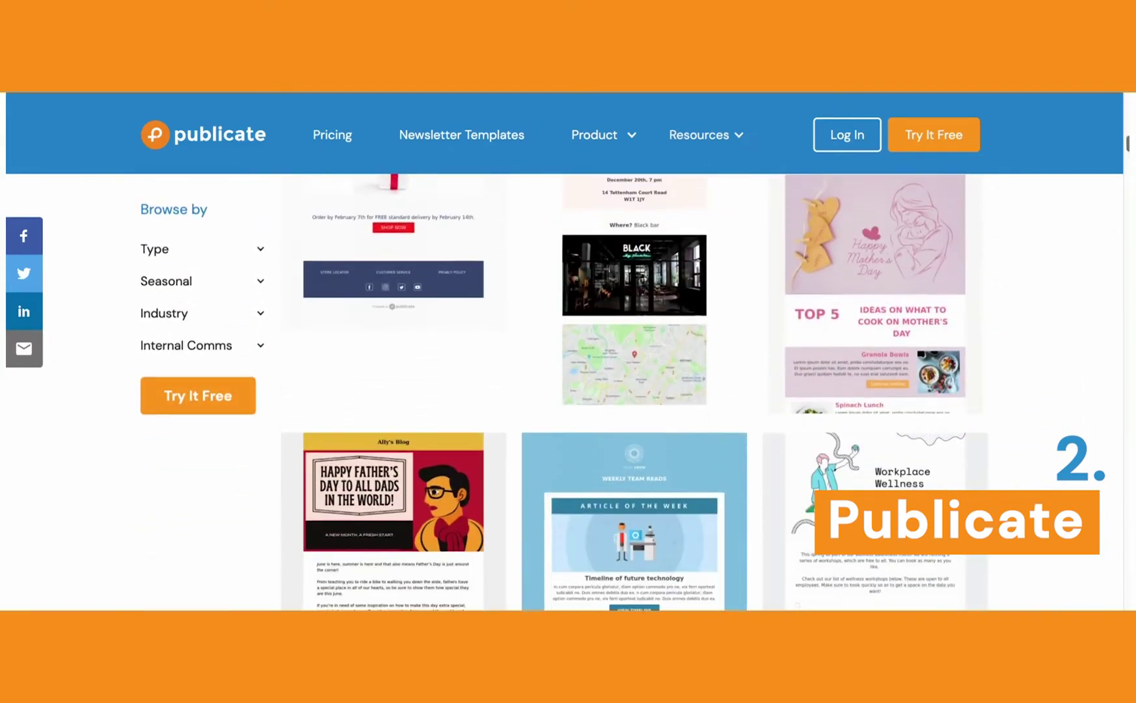
{"action": "scroll", "coordinate": [634, 391], "scroll_direction": "down", "scroll_amount": 7}
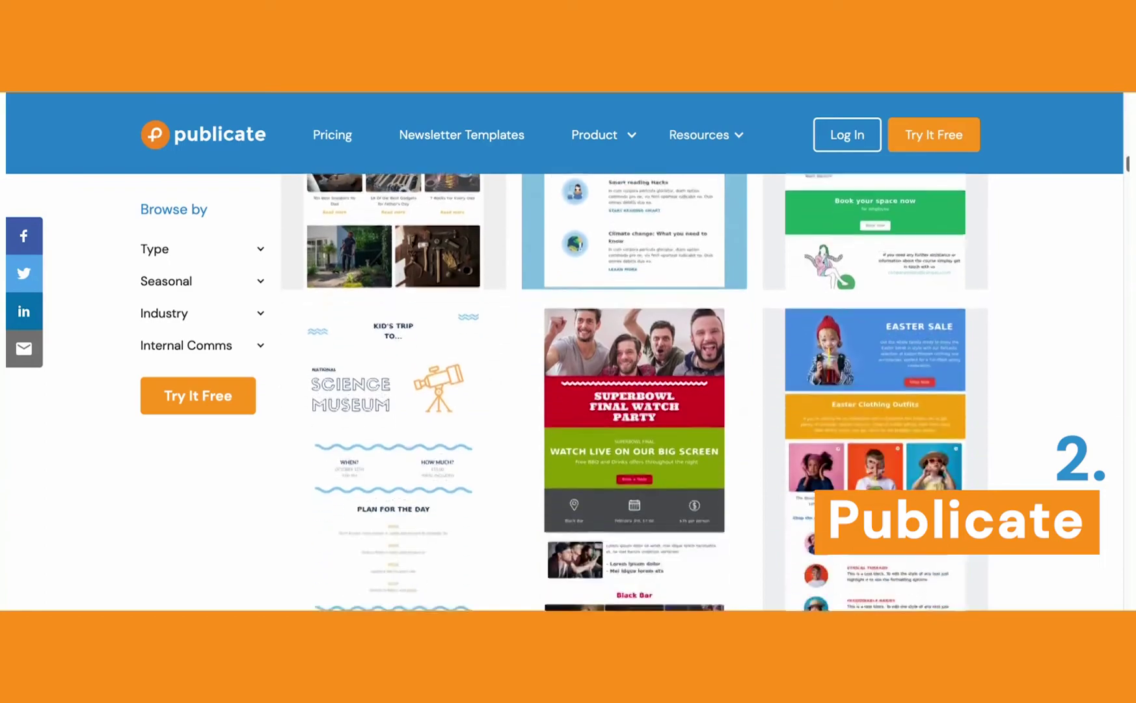
{"action": "scroll", "coordinate": [634, 390], "scroll_direction": "down", "scroll_amount": 10}
{"action": "scroll", "coordinate": [634, 390], "scroll_direction": "down", "scroll_amount": 1}
{"action": "scroll", "coordinate": [634, 391], "scroll_direction": "up", "scroll_amount": 3}
{"action": "scroll", "coordinate": [634, 391], "scroll_direction": "down", "scroll_amount": 6}
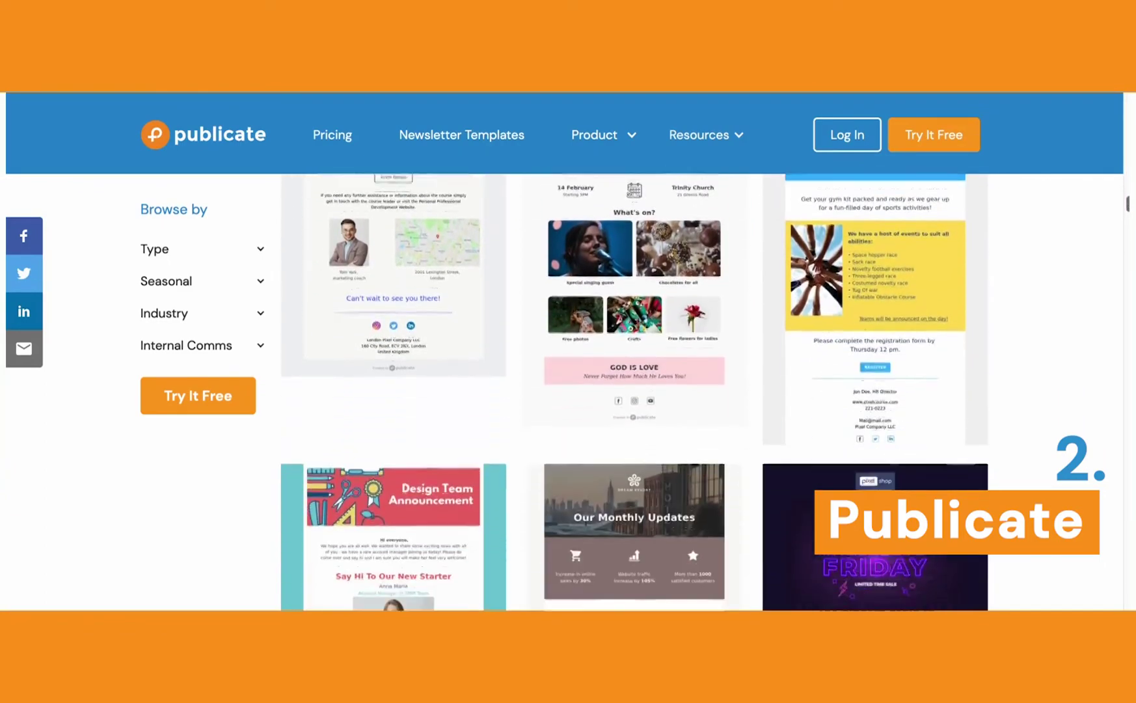
{"action": "scroll", "coordinate": [634, 391], "scroll_direction": "down", "scroll_amount": 5}
{"action": "scroll", "coordinate": [635, 390], "scroll_direction": "up", "scroll_amount": 1}
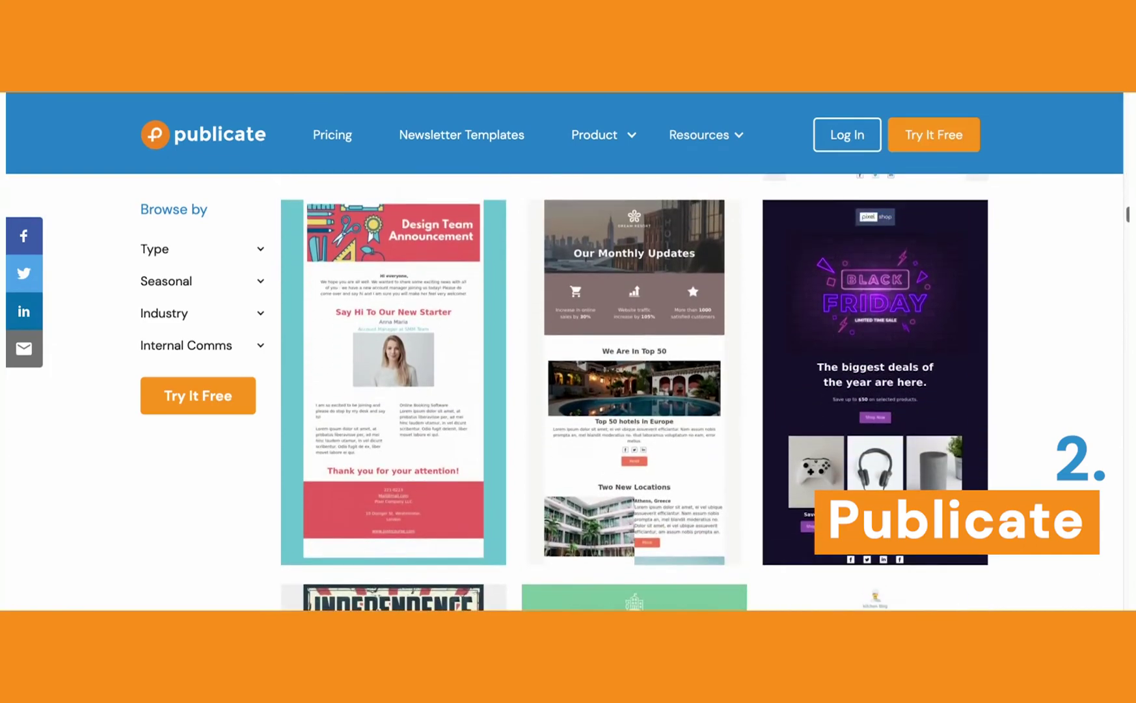
{"action": "scroll", "coordinate": [634, 390], "scroll_direction": "down", "scroll_amount": 1}
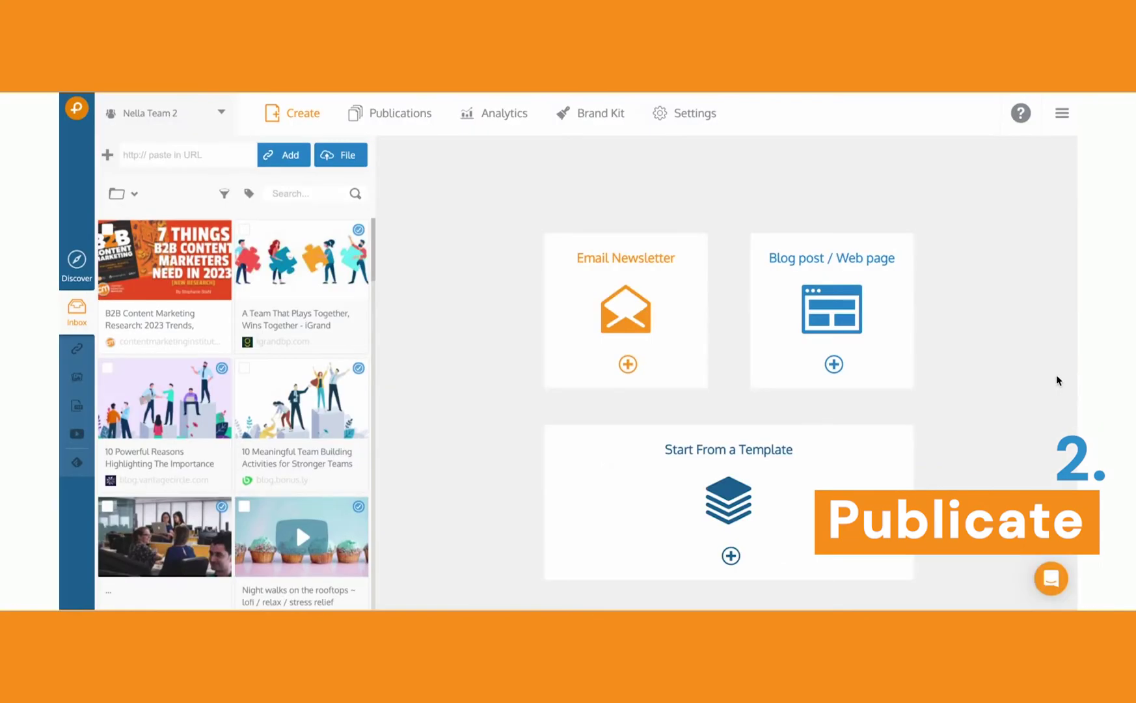
- Look through the Select A Template dialog, close it, and create a blank Email Newsletter
{"action": "left_click", "coordinate": [763, 503]}
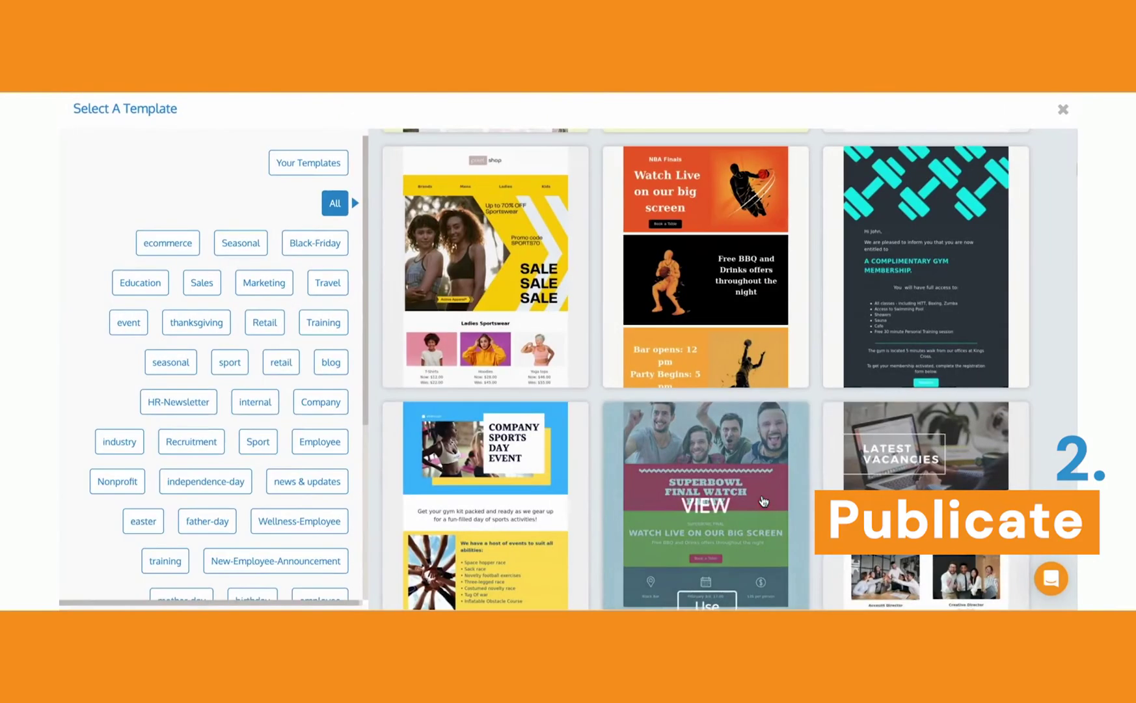
{"action": "scroll", "coordinate": [1045, 397], "scroll_direction": "down", "scroll_amount": 15}
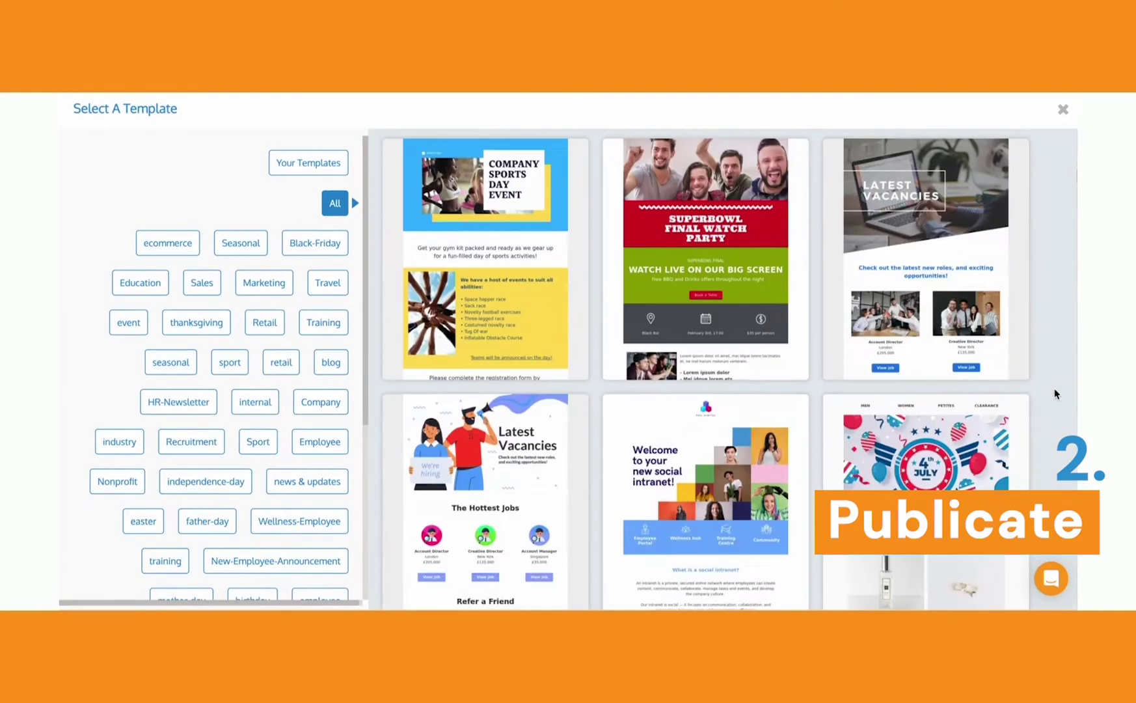
{"action": "scroll", "coordinate": [1055, 394], "scroll_direction": "down", "scroll_amount": 15}
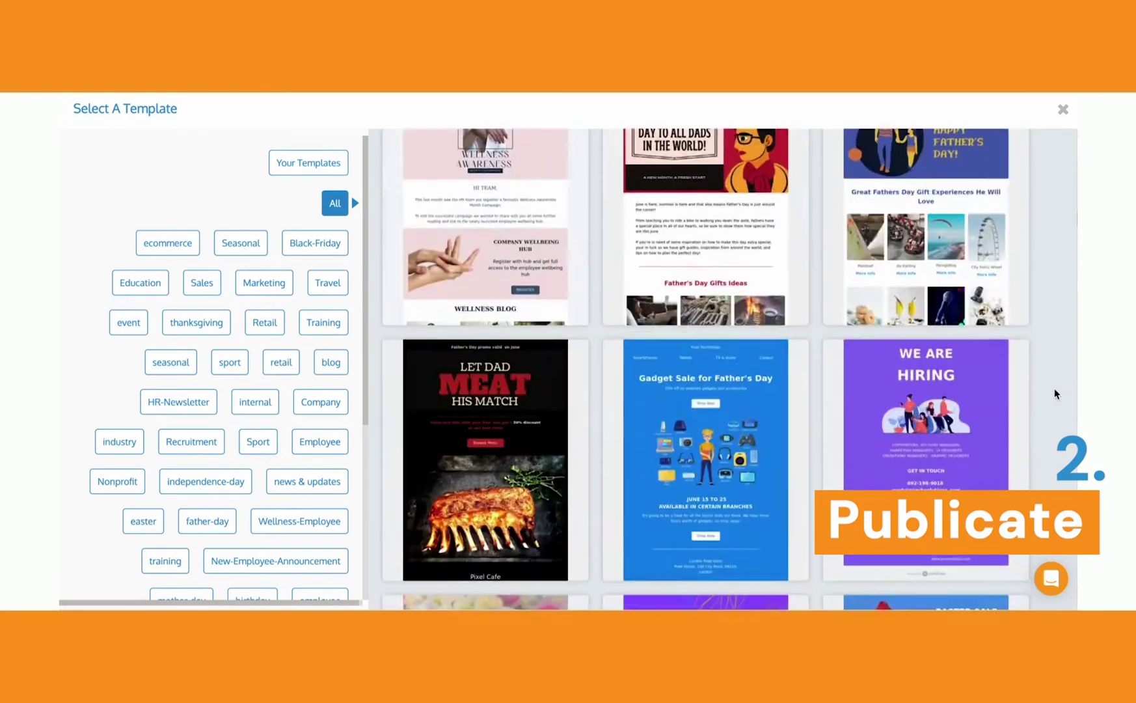
{"action": "scroll", "coordinate": [1055, 394], "scroll_direction": "down", "scroll_amount": 3}
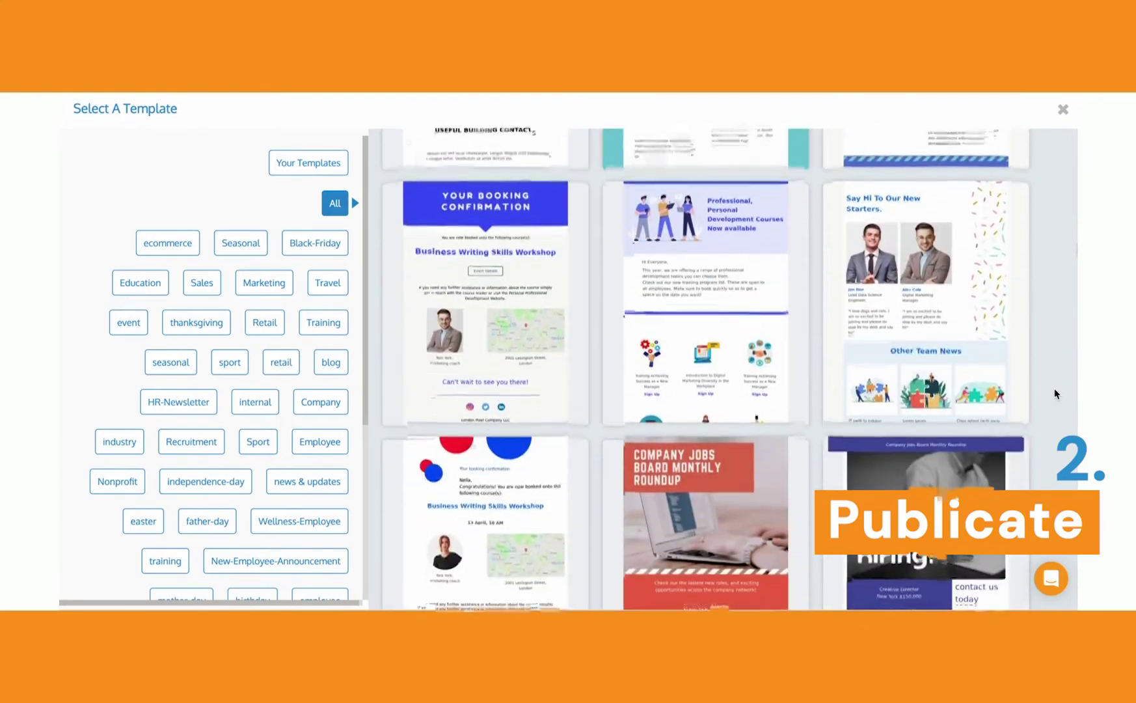
{"action": "left_click", "coordinate": [1063, 112]}
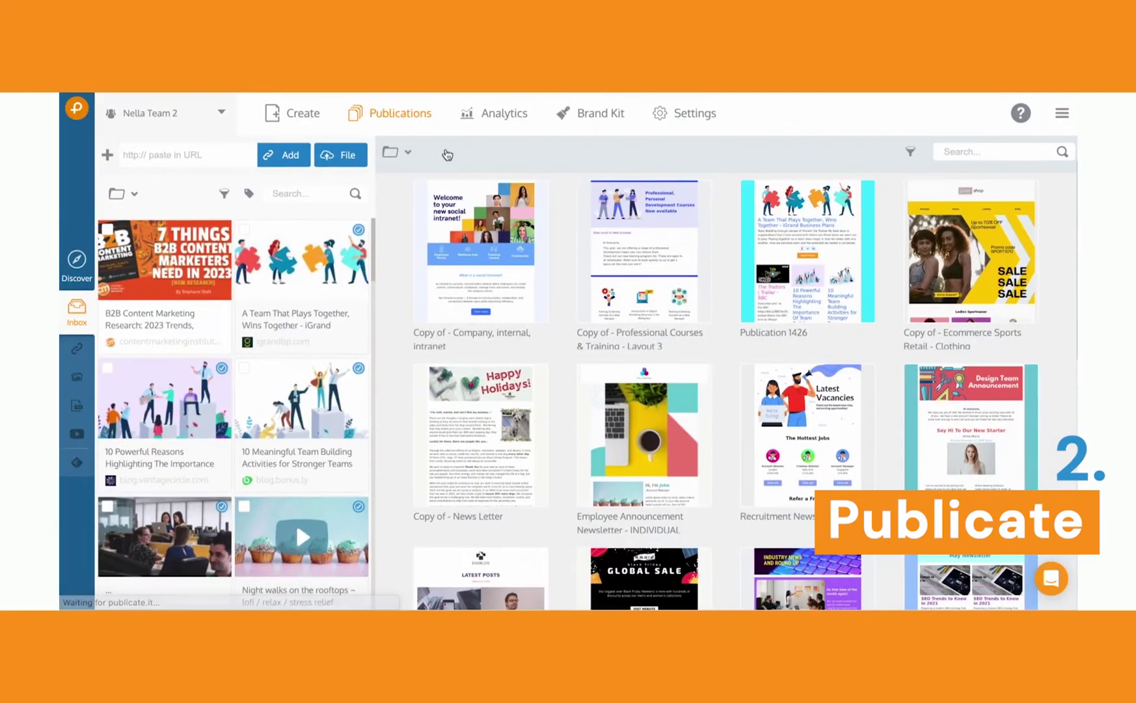
{"action": "left_click", "coordinate": [311, 113]}
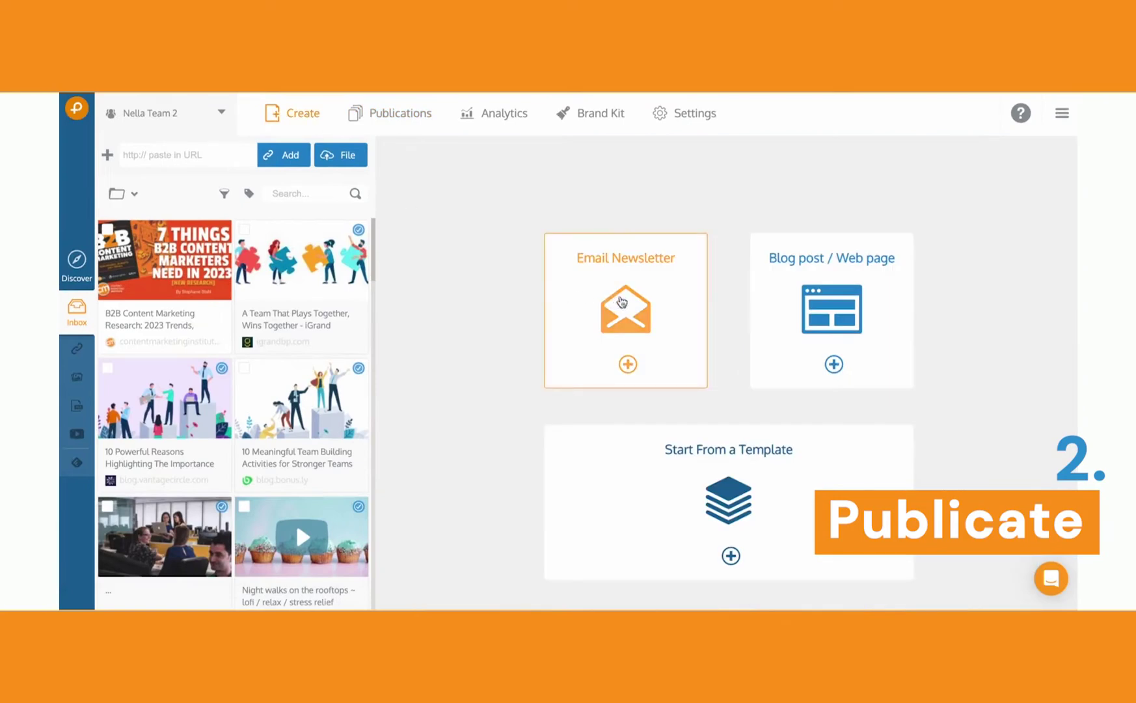
{"action": "left_click", "coordinate": [624, 303]}
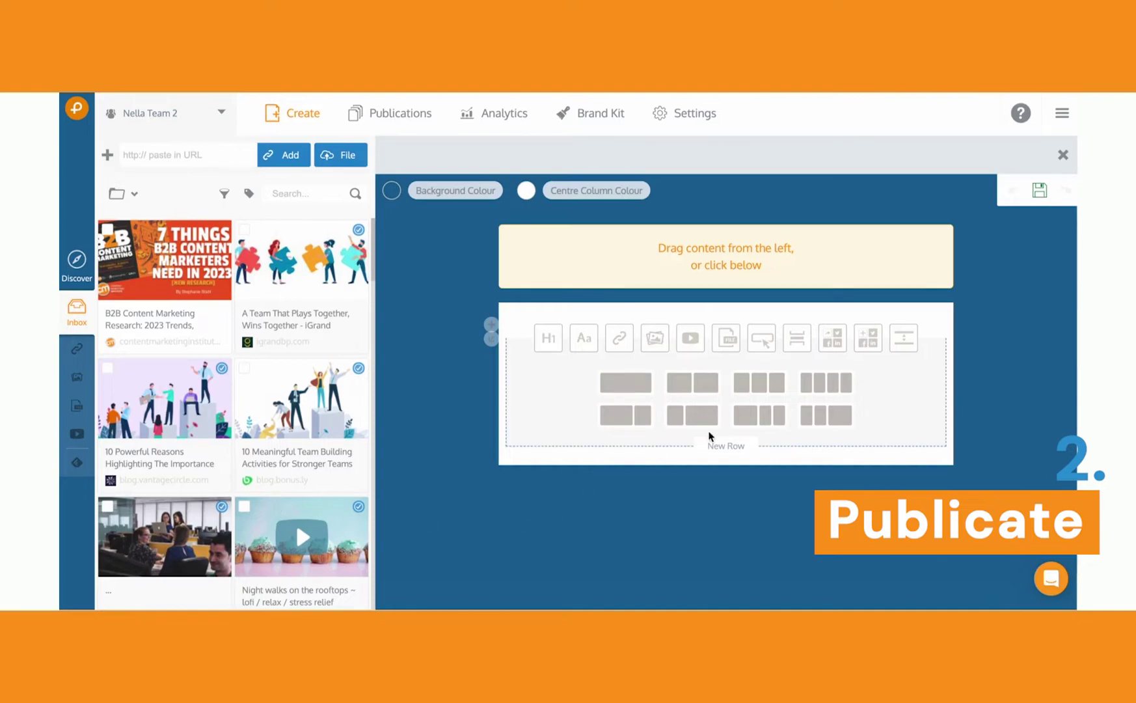
- Add a three-column row with A Team That Plays Together, 10 Powerful Reasons and 10 Meaningful Team Building Activities
{"action": "left_click", "coordinate": [759, 383]}
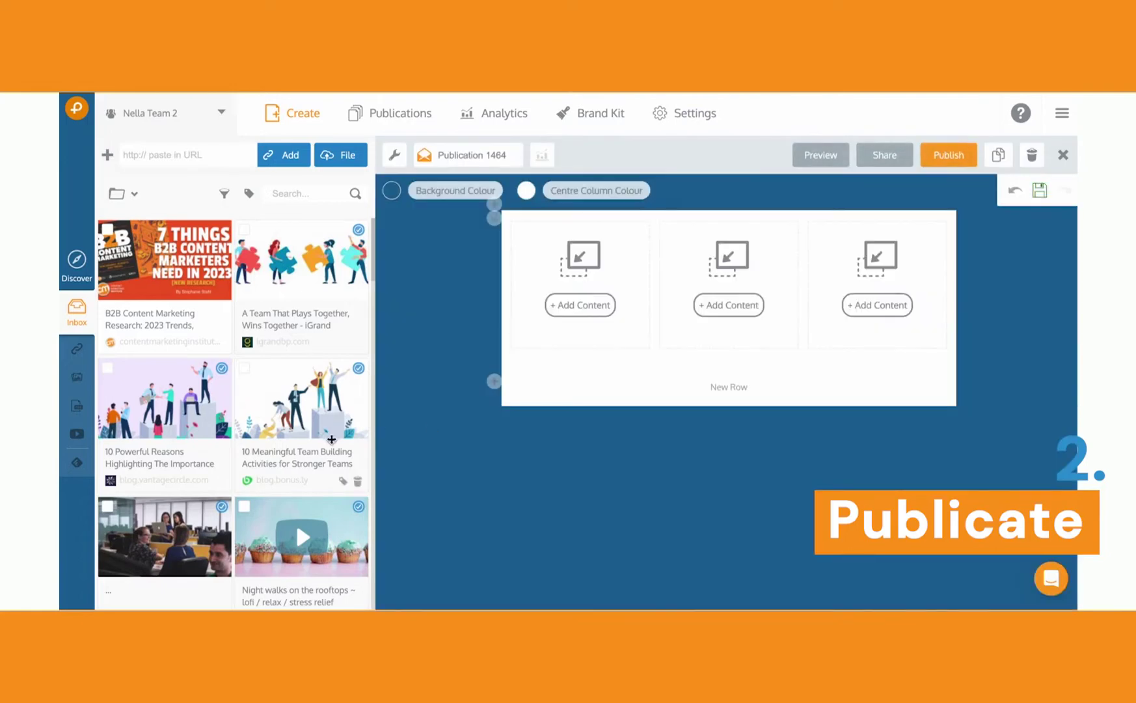
{"action": "left_click", "coordinate": [245, 230]}
{"action": "left_click", "coordinate": [107, 392]}
{"action": "left_click", "coordinate": [244, 393]}
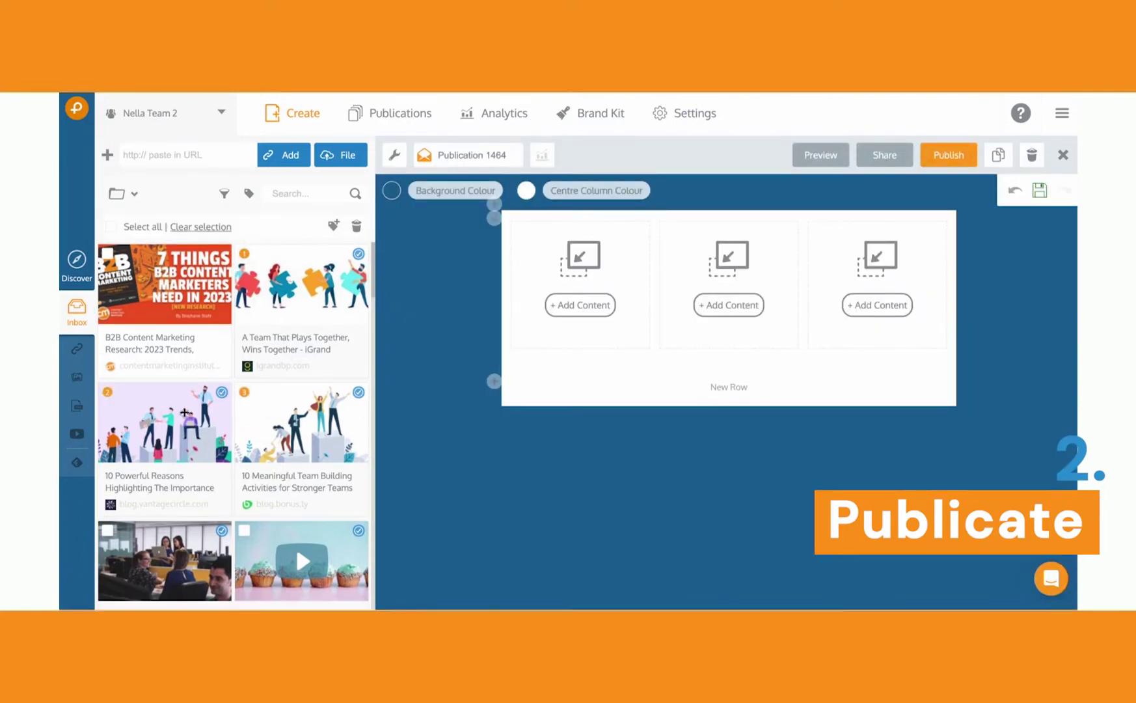
{"action": "left_click_drag", "start_coordinate": [147, 429], "coordinate": [560, 290]}
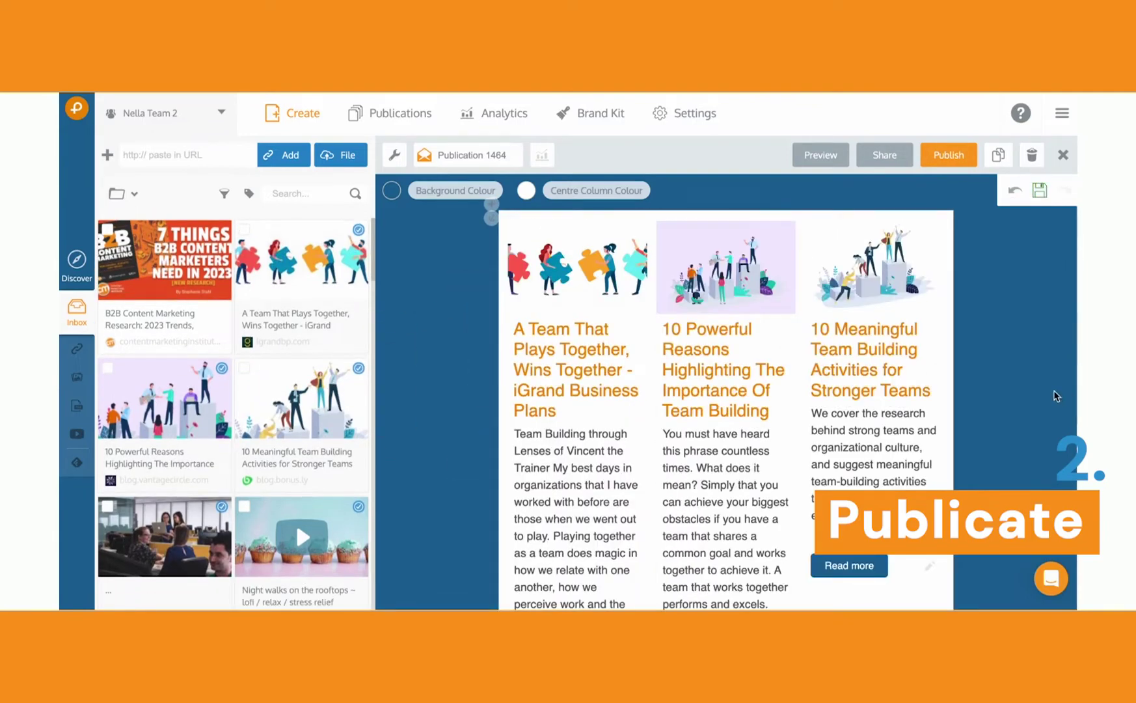
- Insert a new empty row above the articles via the + circle beside Background Colour
{"action": "scroll", "coordinate": [1055, 396], "scroll_direction": "down", "scroll_amount": 3}
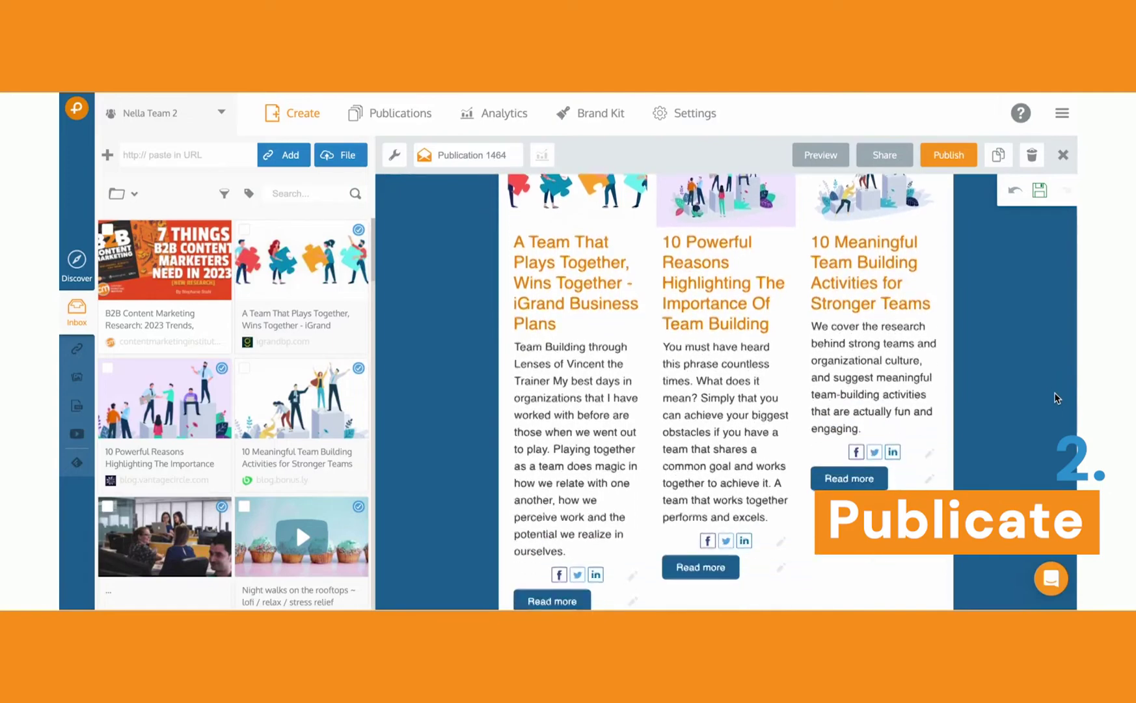
{"action": "scroll", "coordinate": [1055, 396], "scroll_direction": "up", "scroll_amount": 2}
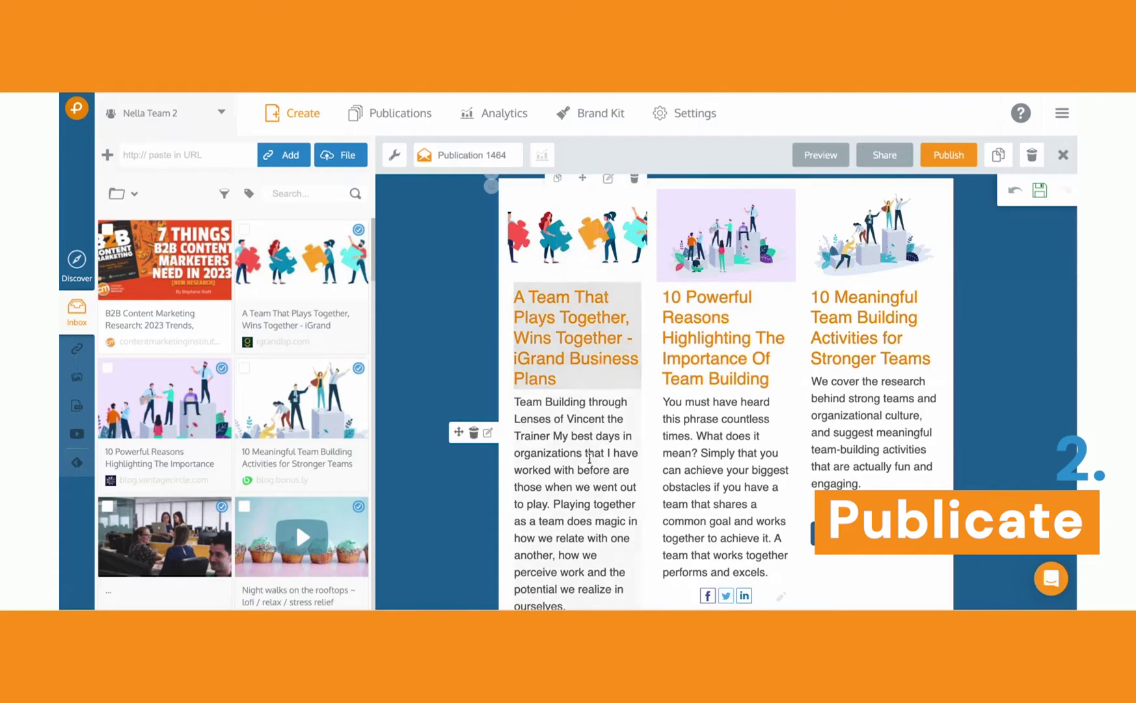
{"action": "scroll", "coordinate": [605, 468], "scroll_direction": "down", "scroll_amount": 3}
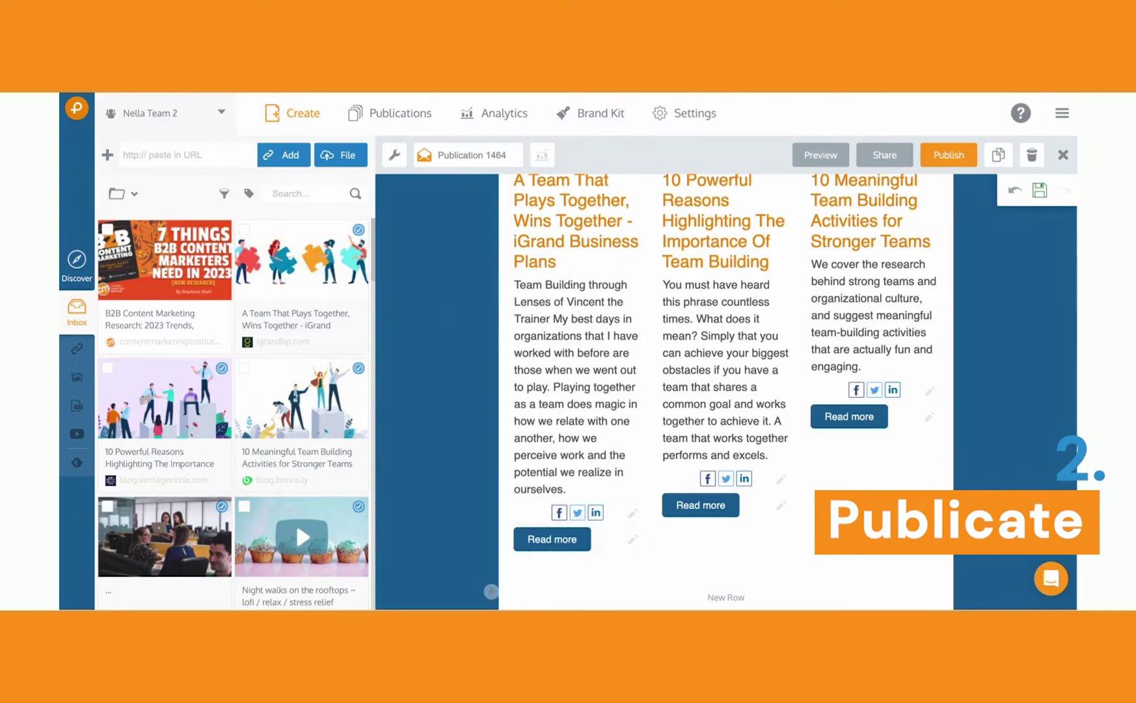
{"action": "scroll", "coordinate": [725, 390], "scroll_direction": "down", "scroll_amount": 1}
{"action": "scroll", "coordinate": [1026, 461], "scroll_direction": "up", "scroll_amount": 3}
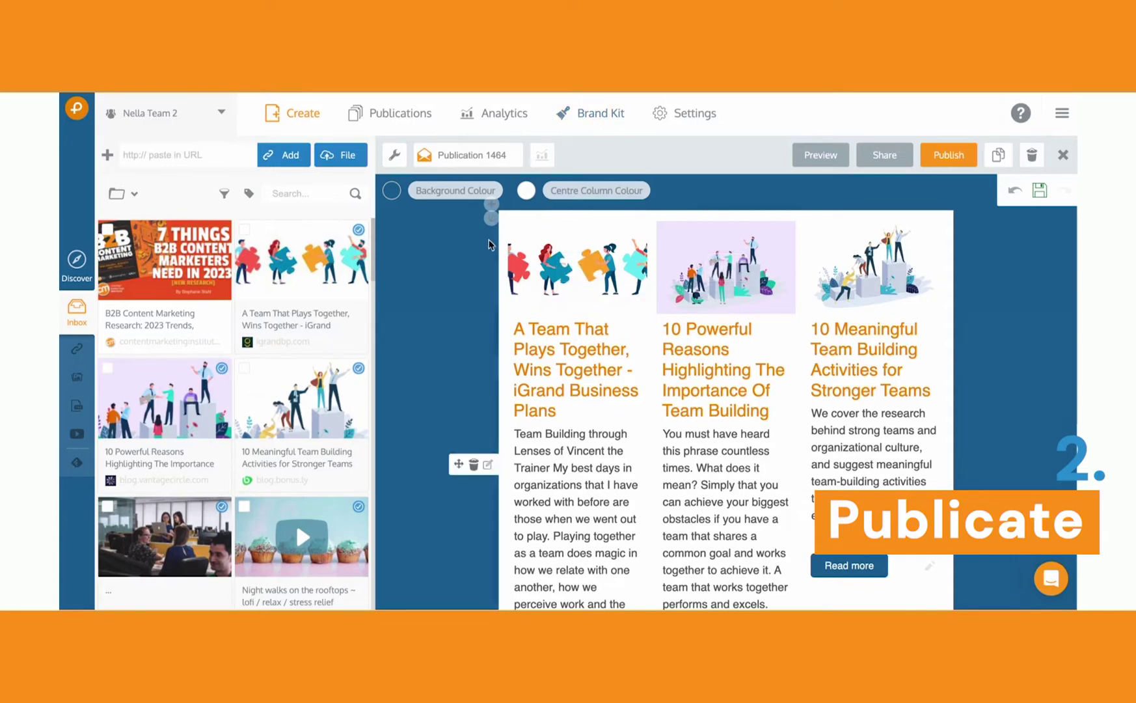
{"action": "left_click", "coordinate": [484, 210]}
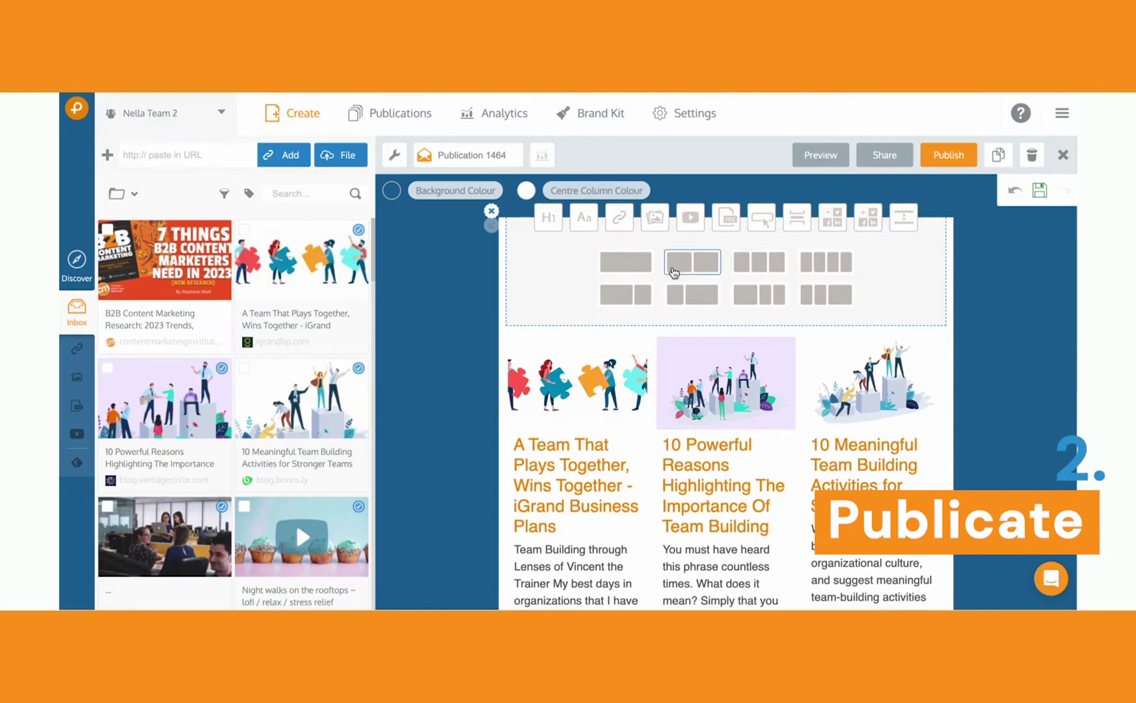
- Add an H1 title element reading 'My newsletter'
{"action": "left_click", "coordinate": [491, 211]}
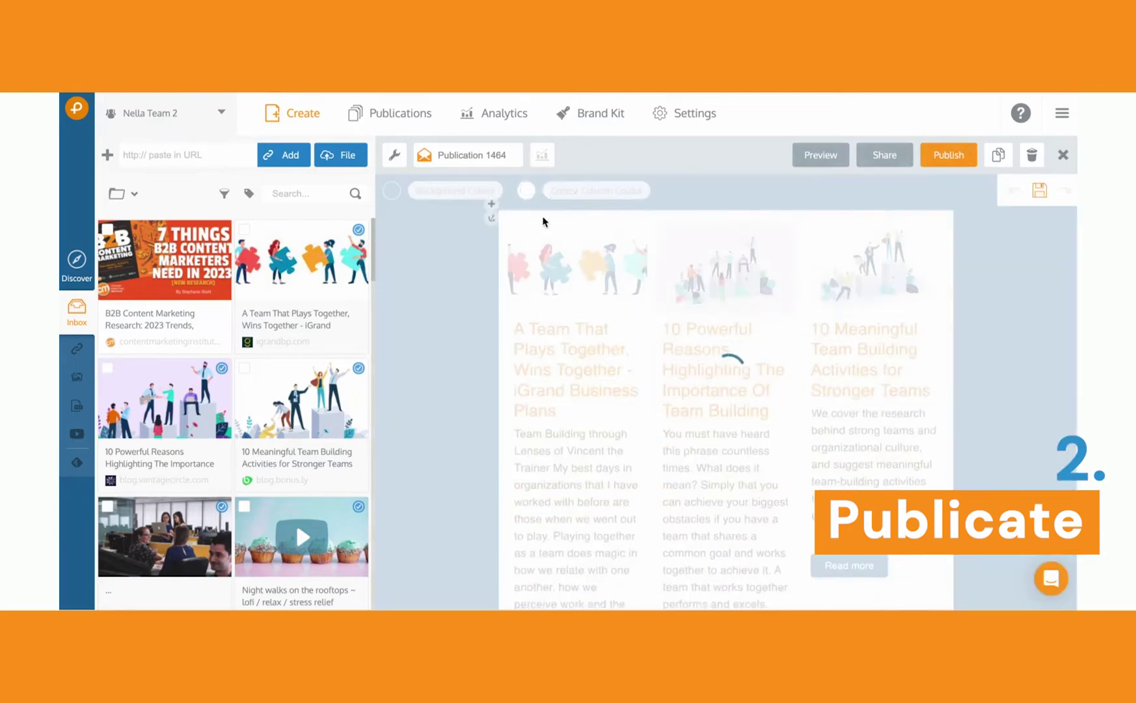
{"action": "key", "text": "BackSpace"}
{"action": "key", "text": "BackSpace"}
{"action": "key", "text": "BackSpace"}
{"action": "key", "text": "BackSpace"}
{"action": "key", "text": "BackSpace"}
{"action": "type", "text": "My newsletter"}
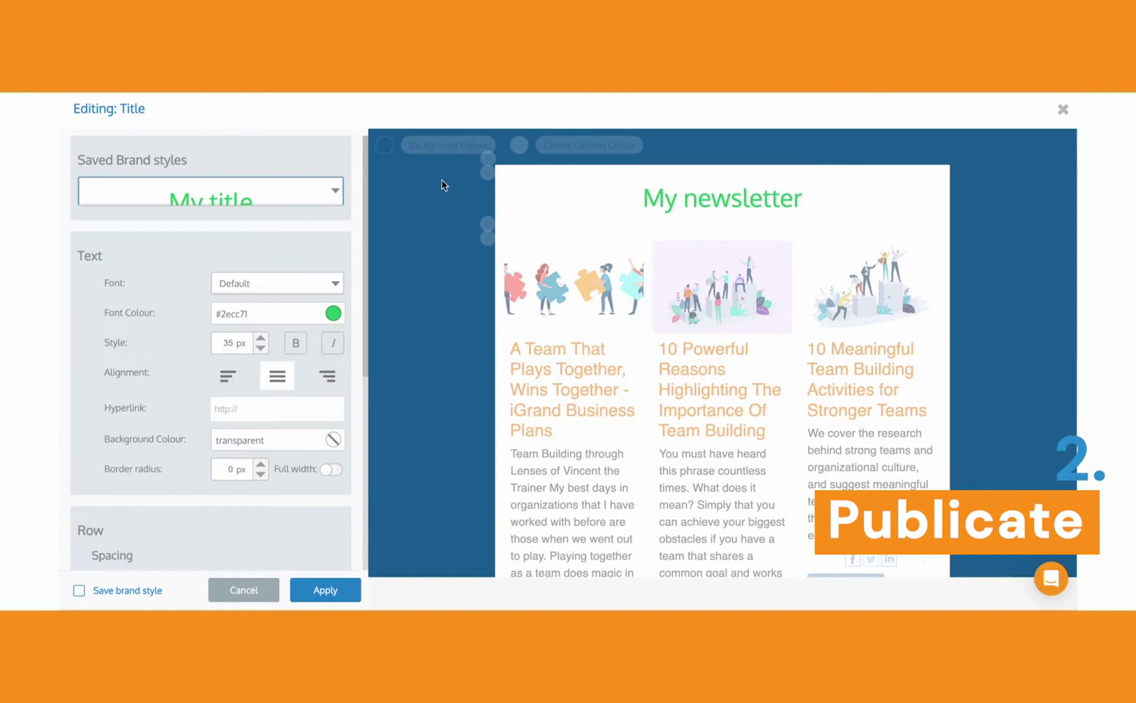
- Make the title text orange, apply it, and view the desktop and mobile preview
{"action": "left_click", "coordinate": [333, 315]}
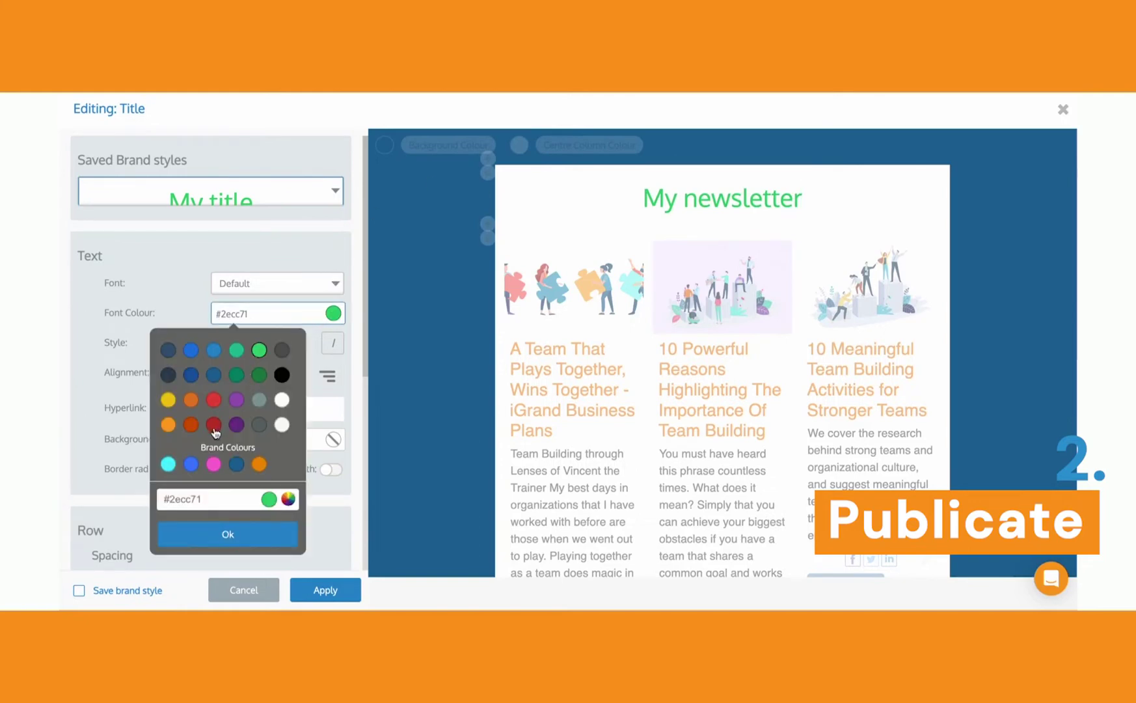
{"action": "left_click", "coordinate": [191, 400]}
{"action": "left_click", "coordinate": [314, 201]}
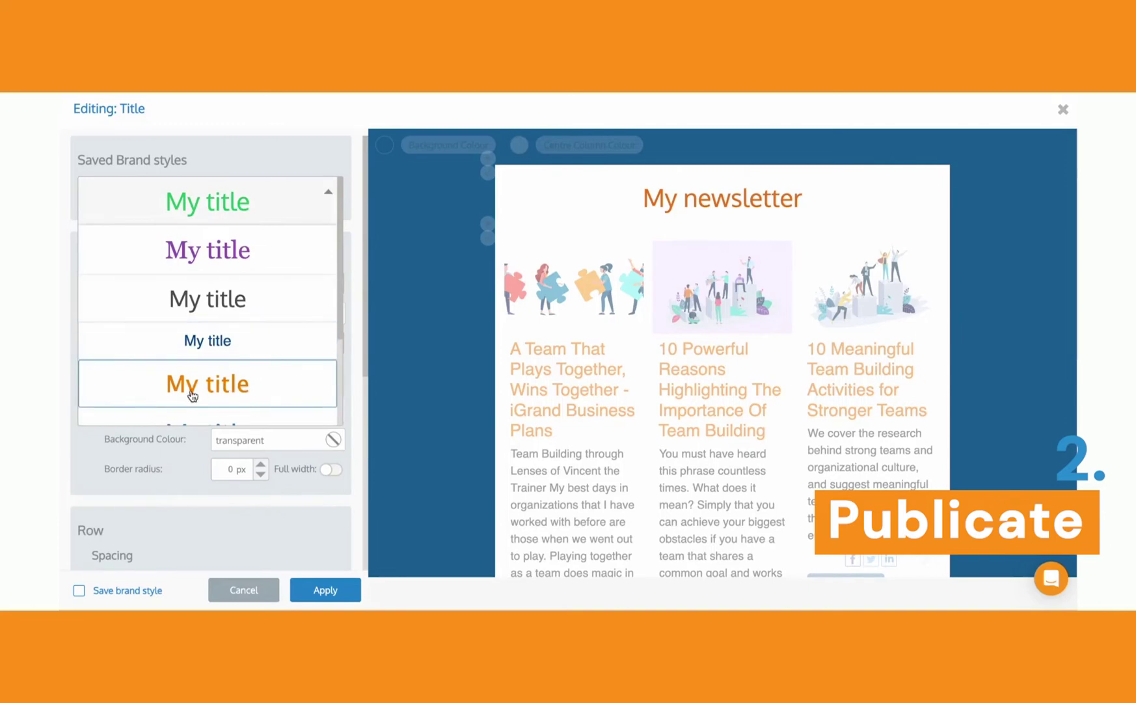
{"action": "left_click", "coordinate": [316, 593]}
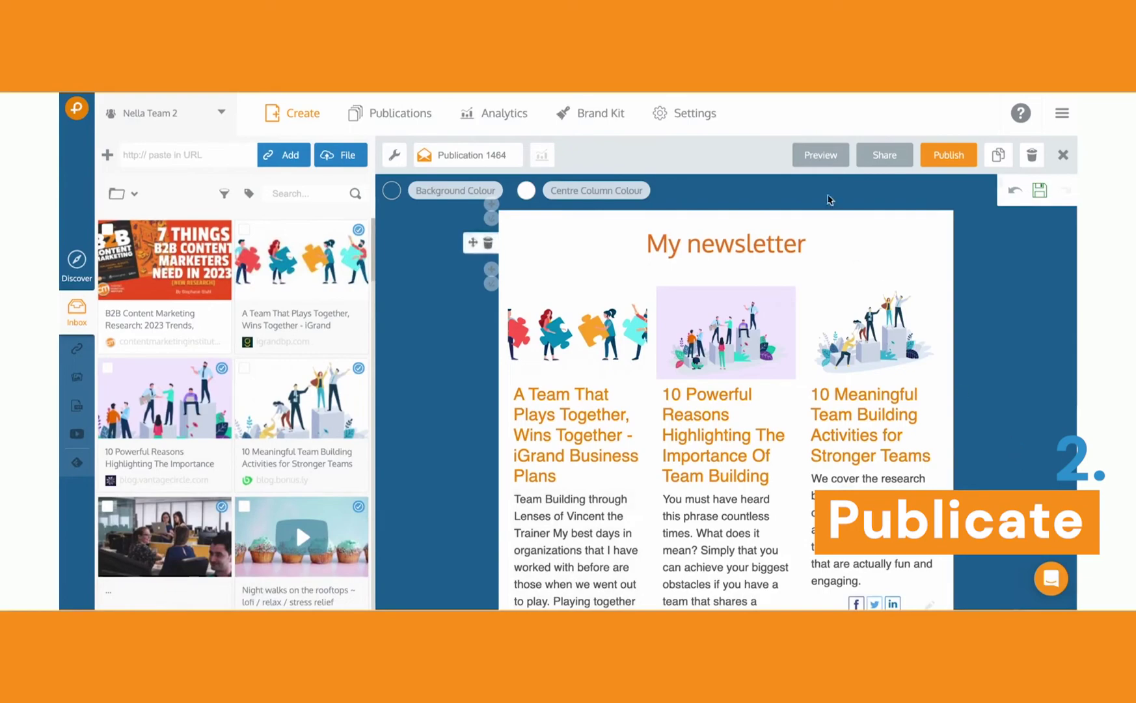
{"action": "left_click", "coordinate": [819, 163]}
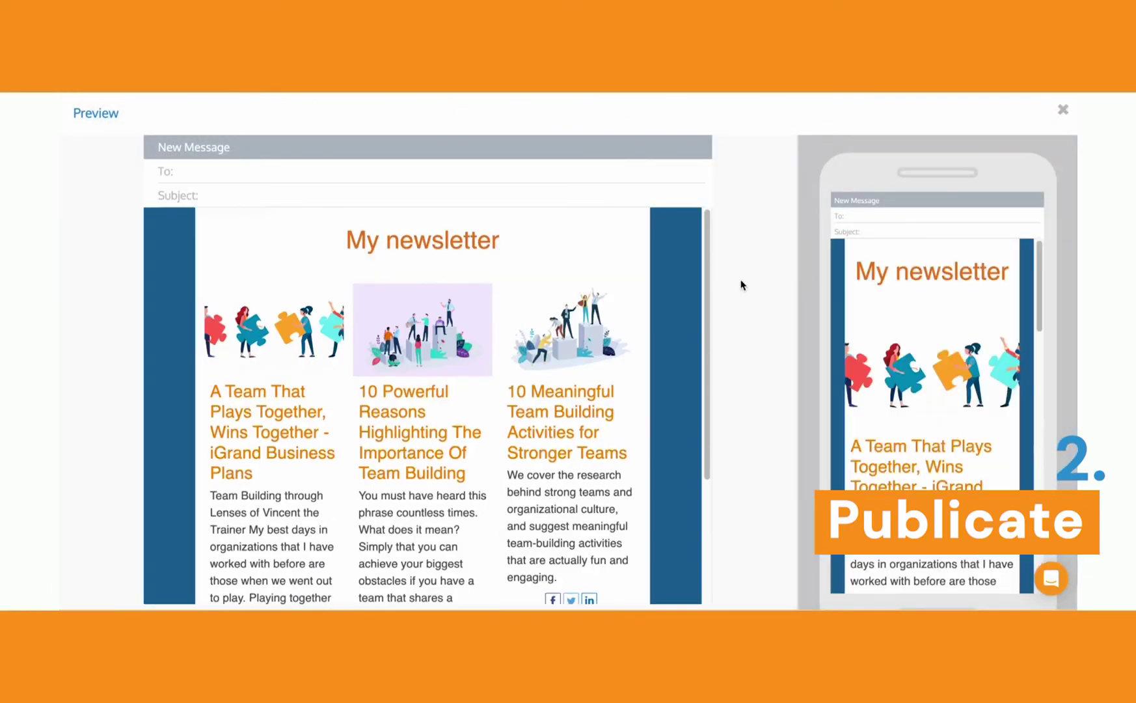
- Scroll through the newsletter's desktop and mobile email previews, then close the preview window
{"action": "scroll", "coordinate": [707, 269], "scroll_direction": "down", "scroll_amount": 1}
{"action": "scroll", "coordinate": [707, 269], "scroll_direction": "up", "scroll_amount": 1}
{"action": "scroll", "coordinate": [1038, 289], "scroll_direction": "down", "scroll_amount": 3}
{"action": "scroll", "coordinate": [1036, 285], "scroll_direction": "up", "scroll_amount": 3}
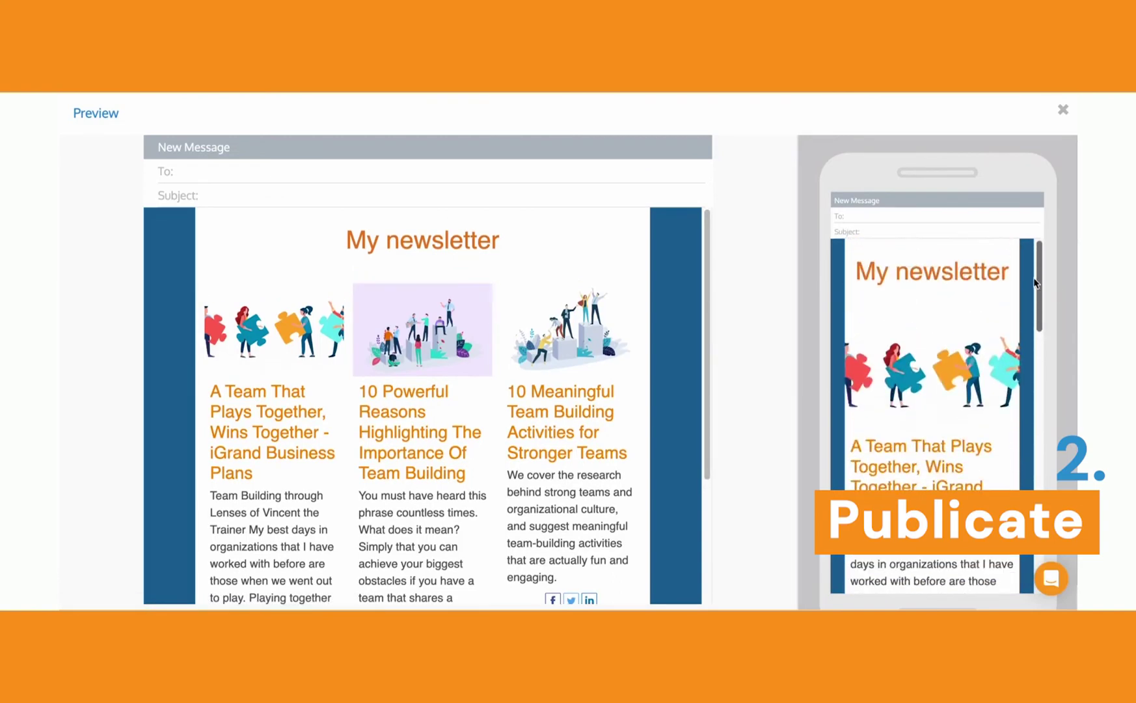
{"action": "left_click", "coordinate": [1063, 111]}
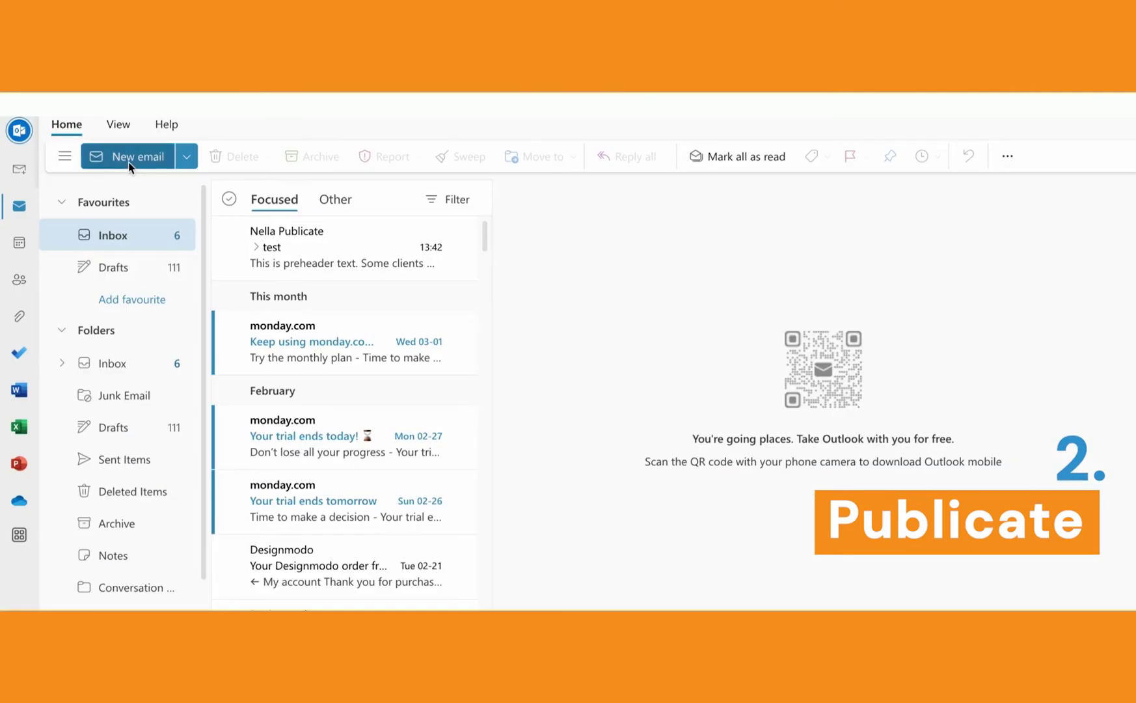
- Start a new email and insert the first publication from the publication list as its body
{"action": "left_click", "coordinate": [129, 160]}
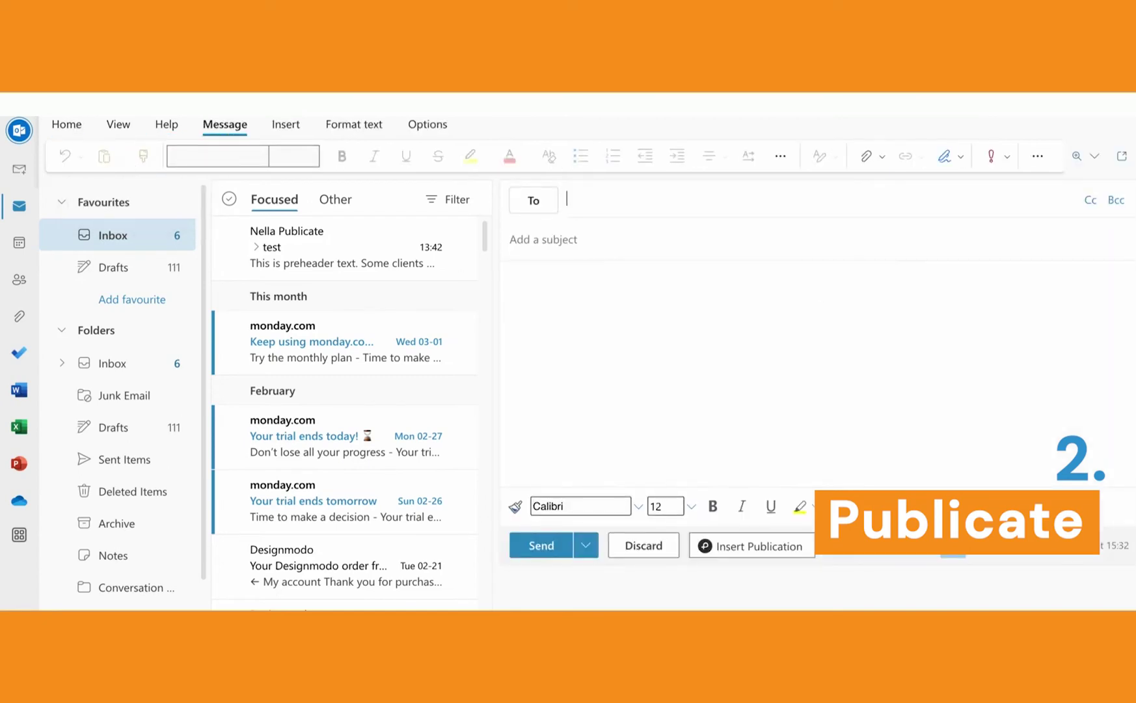
{"action": "left_click", "coordinate": [753, 551]}
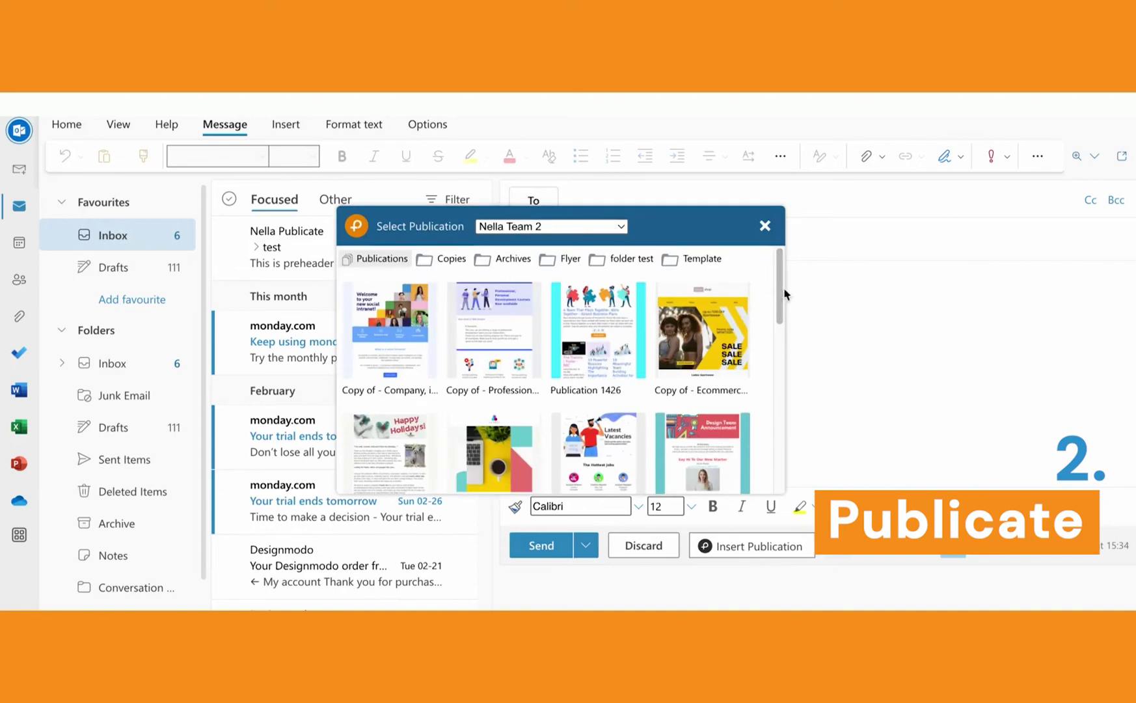
{"action": "mouse_move", "coordinate": [780, 285]}
{"action": "left_mouse_down"}
{"action": "mouse_move", "coordinate": [765, 460]}
{"action": "mouse_move", "coordinate": [778, 263]}
{"action": "left_mouse_up"}
{"action": "left_click", "coordinate": [398, 326]}
- Add the suggested contact as recipient, enter the subject 'test', and send the email
{"action": "left_click", "coordinate": [701, 205]}
{"action": "type", "text": "beyo"}
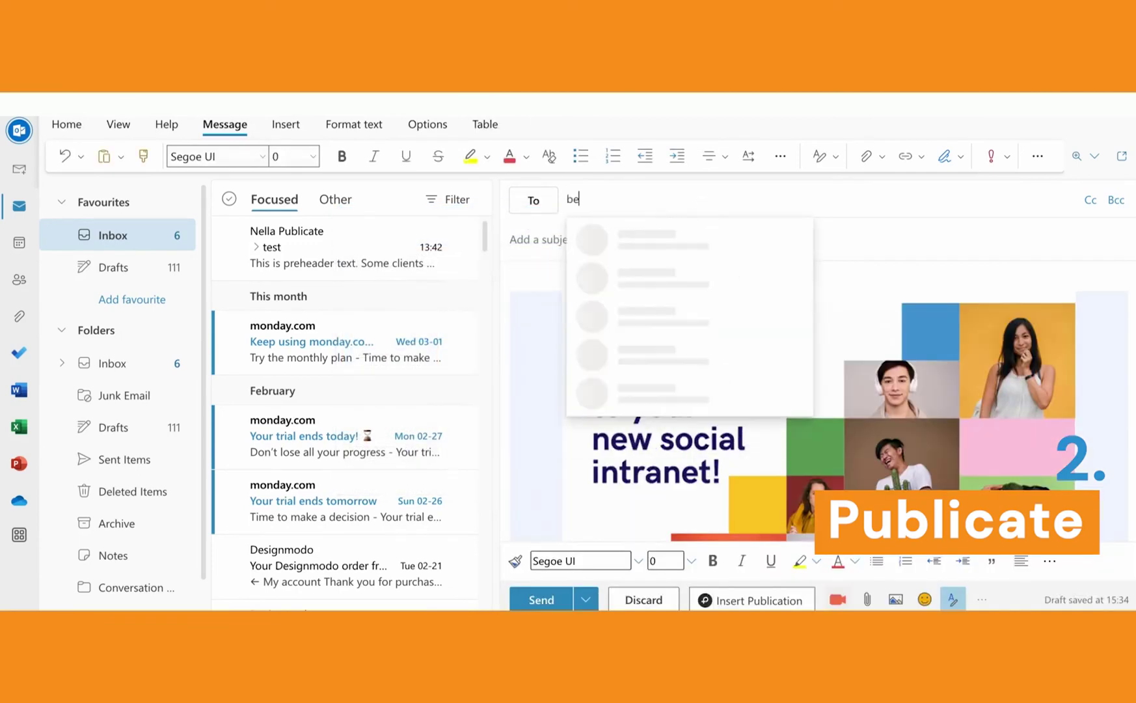
{"action": "left_click", "coordinate": [716, 249]}
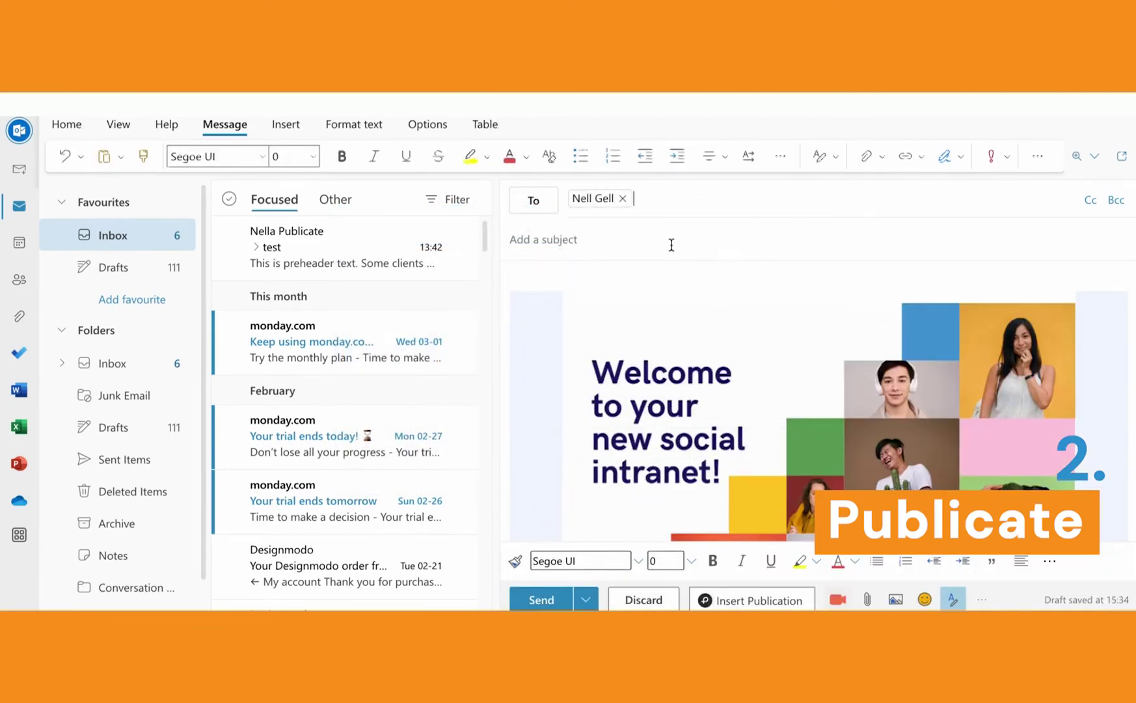
{"action": "left_click", "coordinate": [672, 245]}
{"action": "type", "text": "test"}
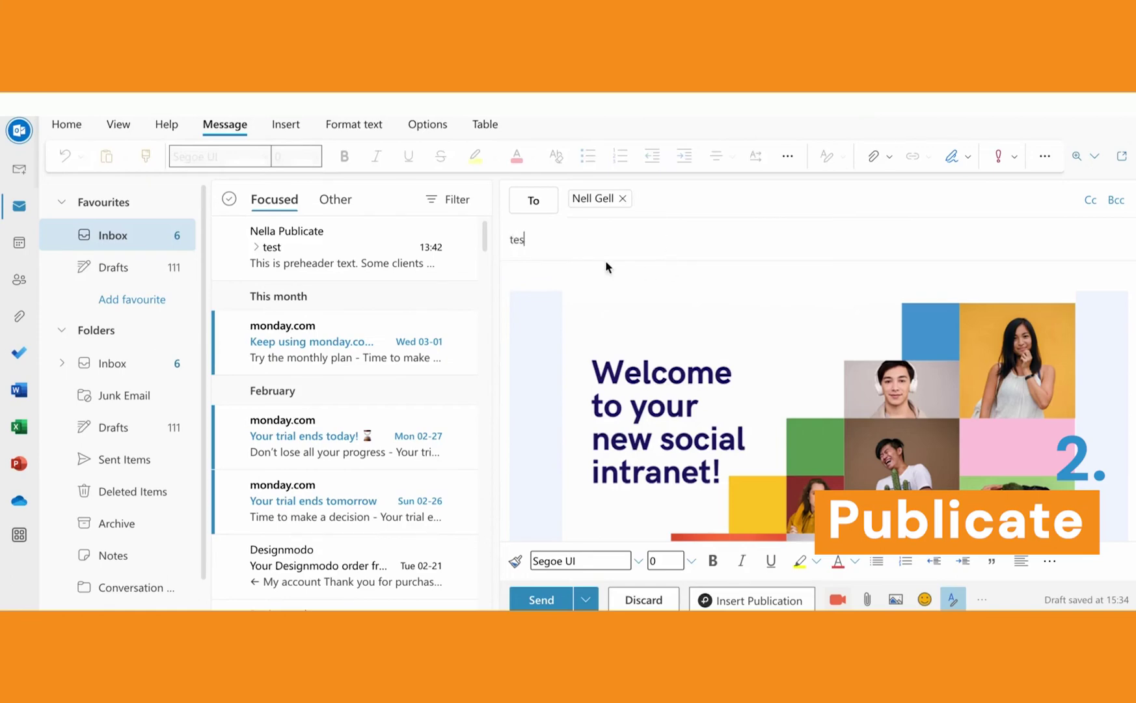
{"action": "left_click", "coordinate": [540, 599]}
- Scroll the received test email from the welcome banner down to the footer and back up
{"action": "scroll", "coordinate": [1108, 366], "scroll_direction": "down", "scroll_amount": 10}
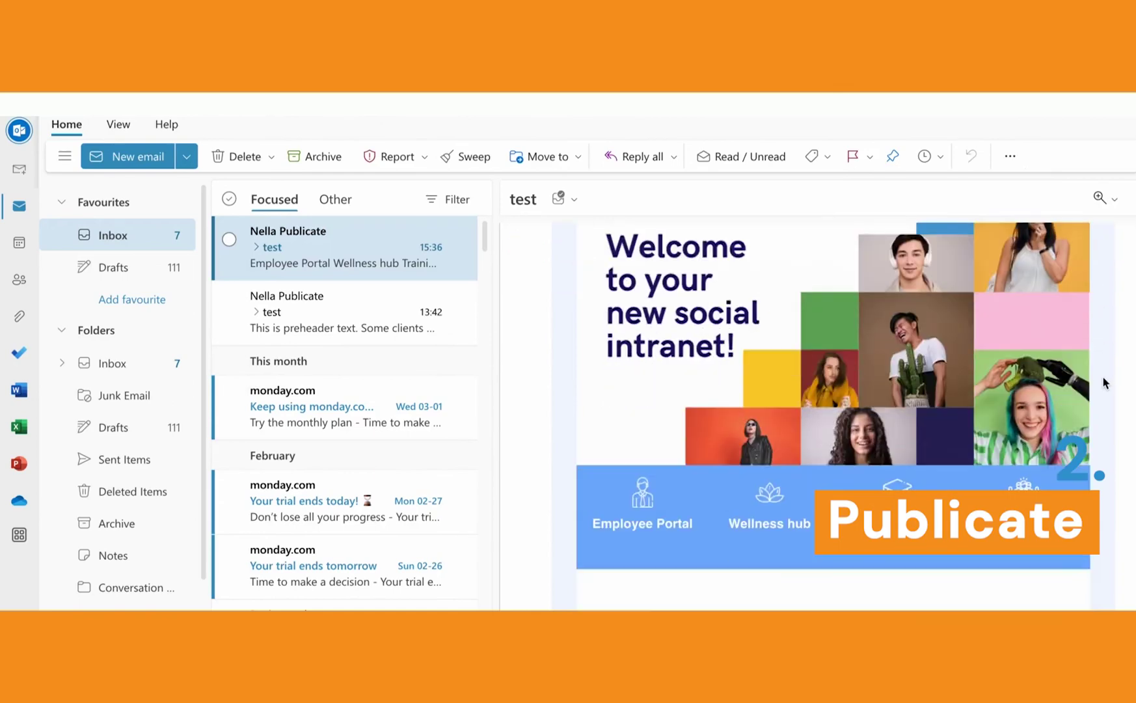
{"action": "scroll", "coordinate": [1104, 383], "scroll_direction": "down", "scroll_amount": 15}
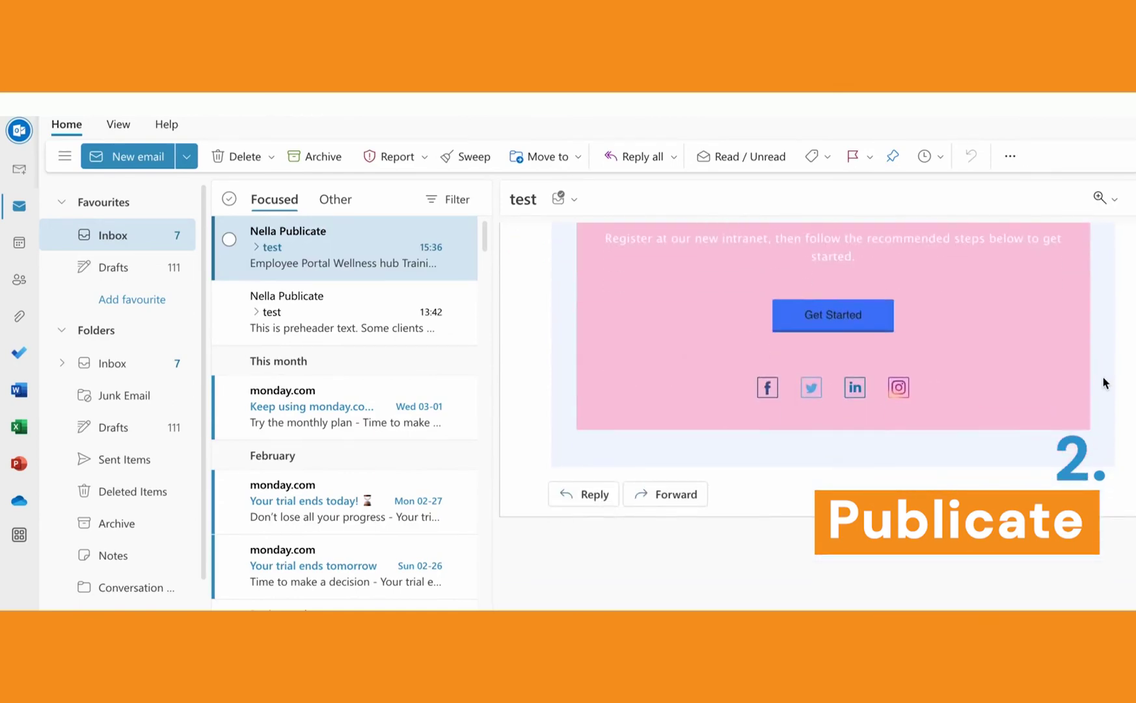
{"action": "scroll", "coordinate": [1104, 382], "scroll_direction": "up", "scroll_amount": 20}
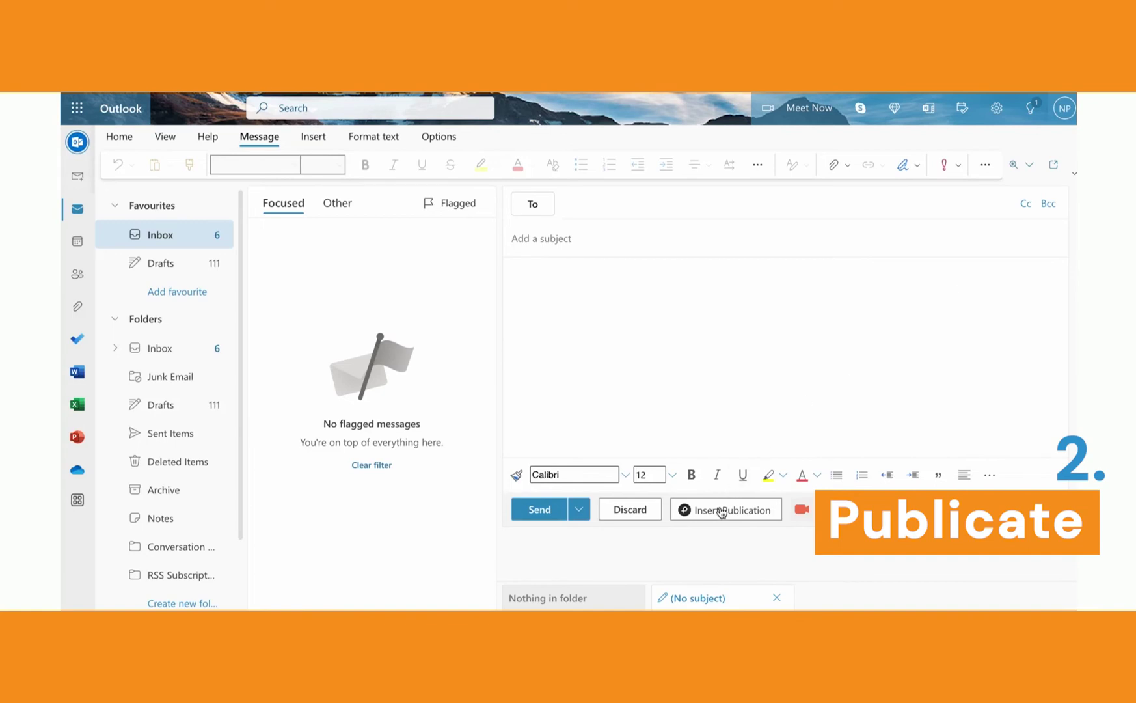
- Insert the newsletter with the Recommended Reading section into the blank message body
{"action": "left_click_drag", "start_coordinate": [751, 268], "coordinate": [755, 324]}
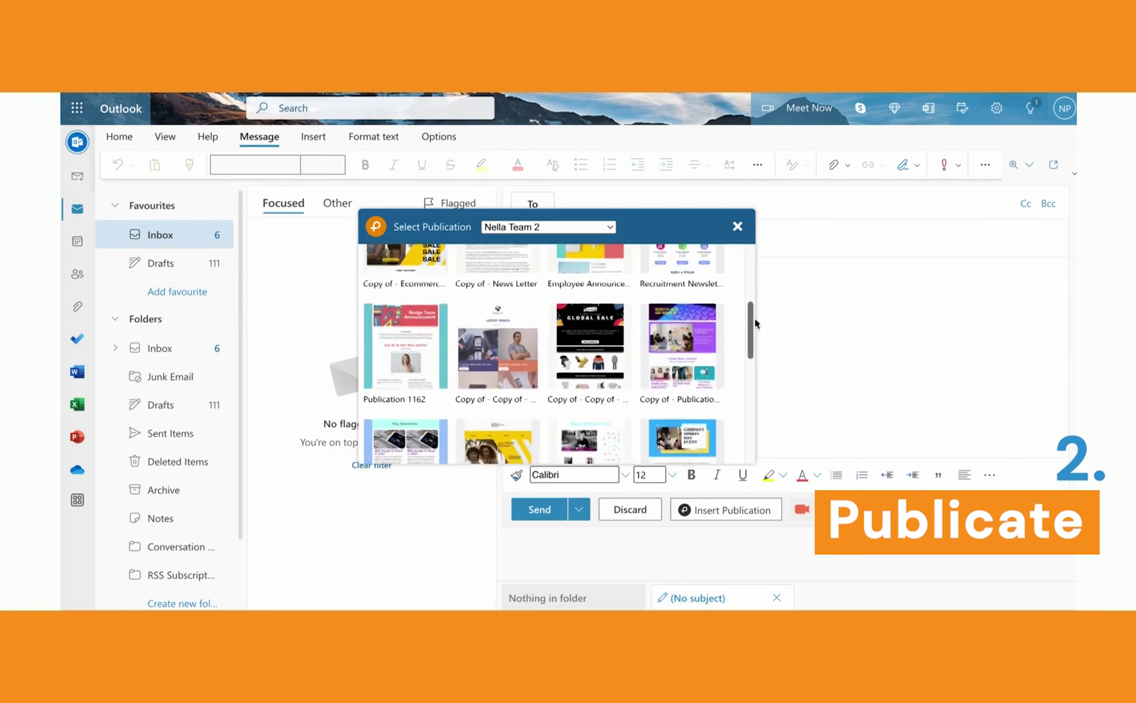
{"action": "left_click", "coordinate": [676, 382]}
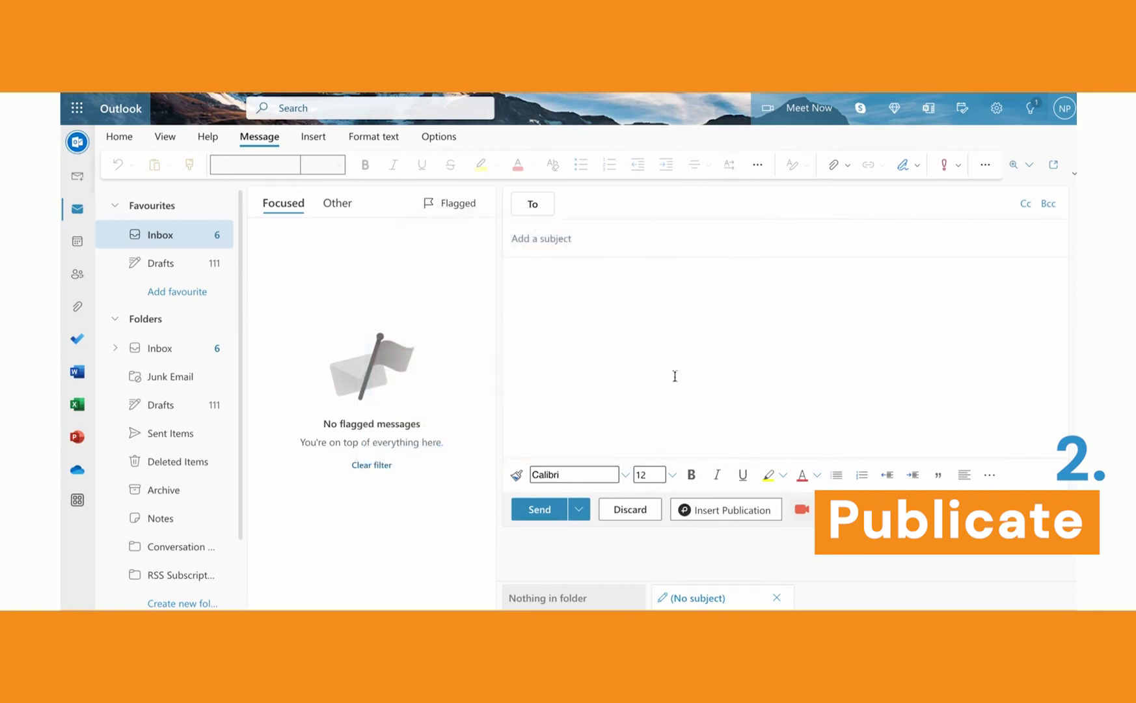